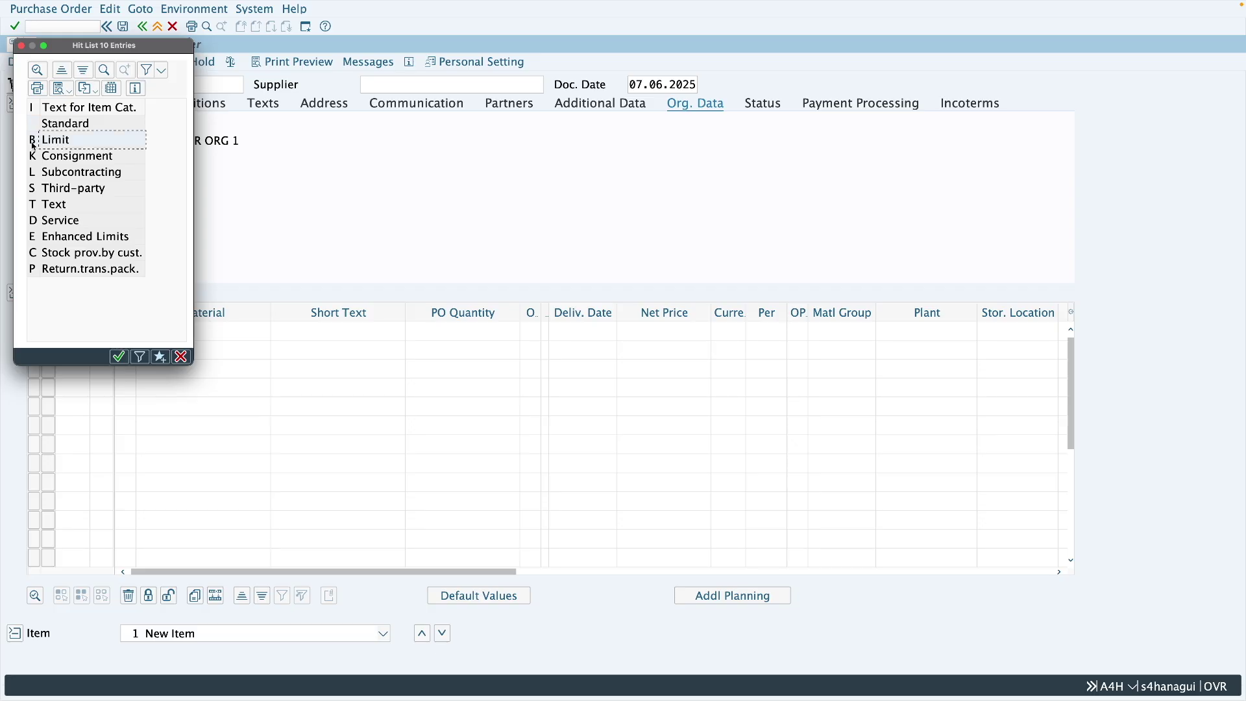
# - Assign item category B (Limit) to the first item and set purchasing organization Z001, purchasing group 001 and company code 2806
pyautogui.doubleClick(34, 146)
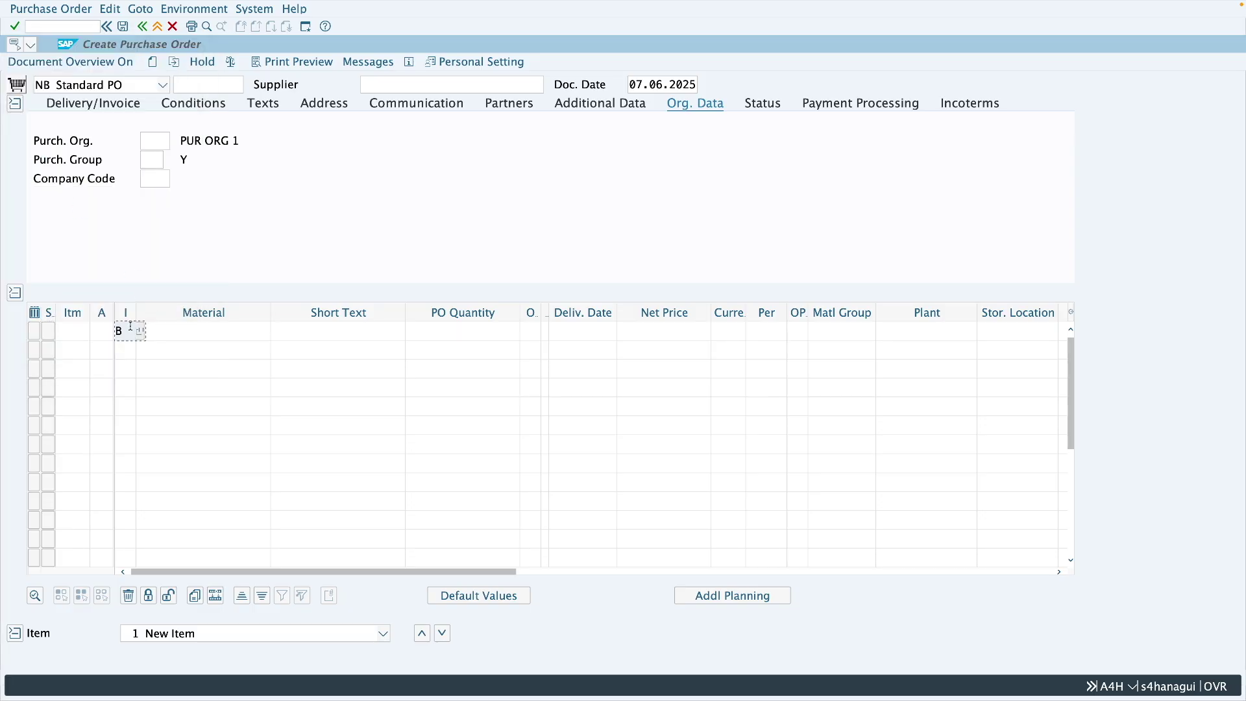
pyautogui.press('Return')
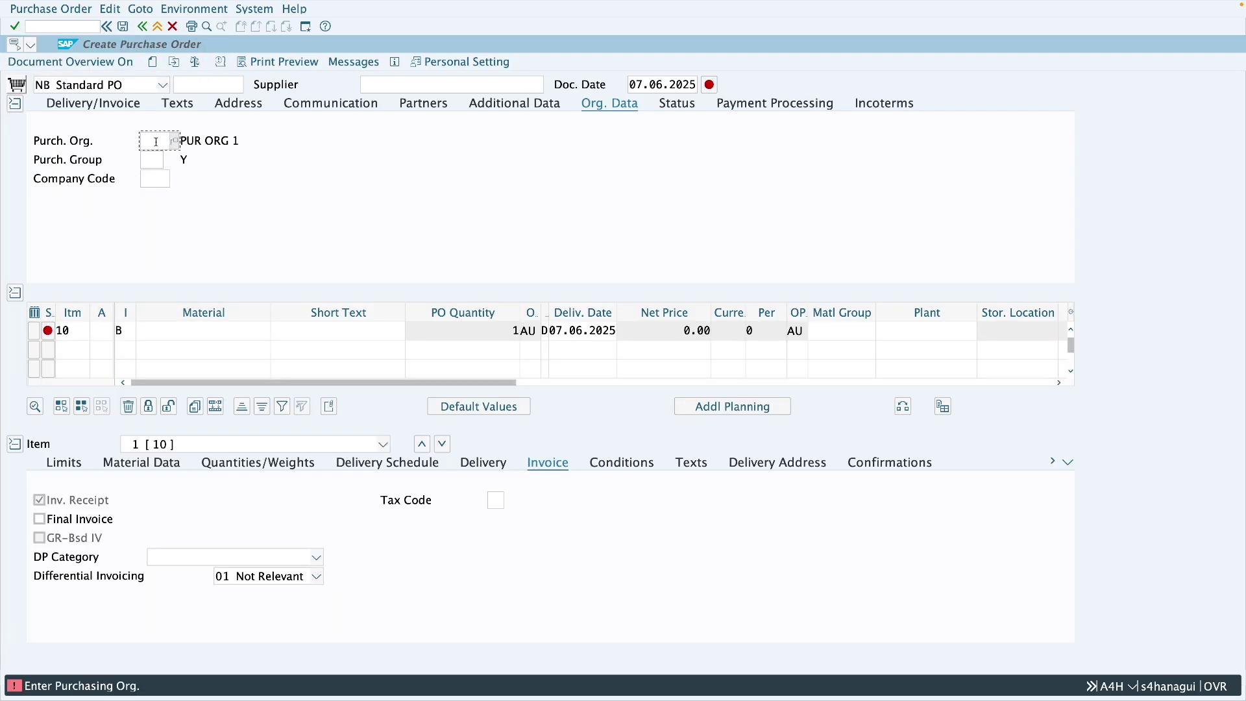
pyautogui.click(155, 141)
pyautogui.click(157, 162)
pyautogui.click(154, 196)
pyautogui.click(154, 175)
pyautogui.click(154, 176)
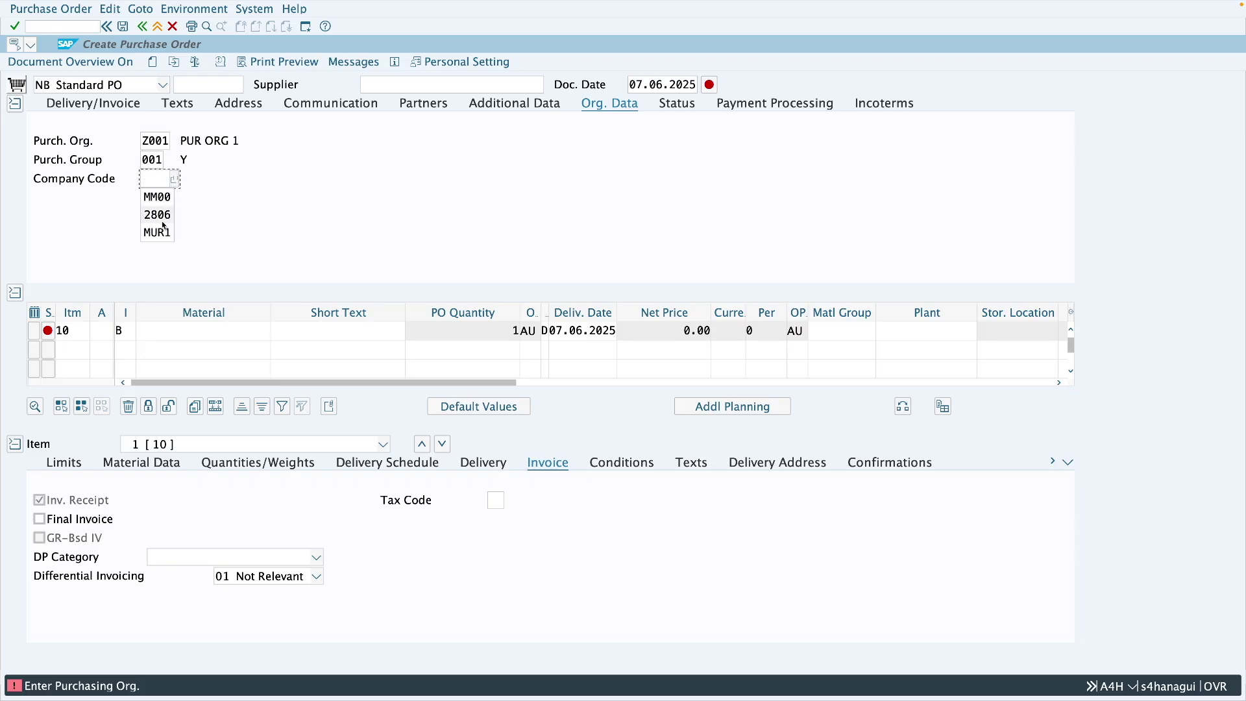
pyautogui.click(156, 215)
# - Choose supplier 508 Test GR for the purchase order and set item 10's account assignment category to U
pyautogui.click(419, 85)
pyautogui.write('5')
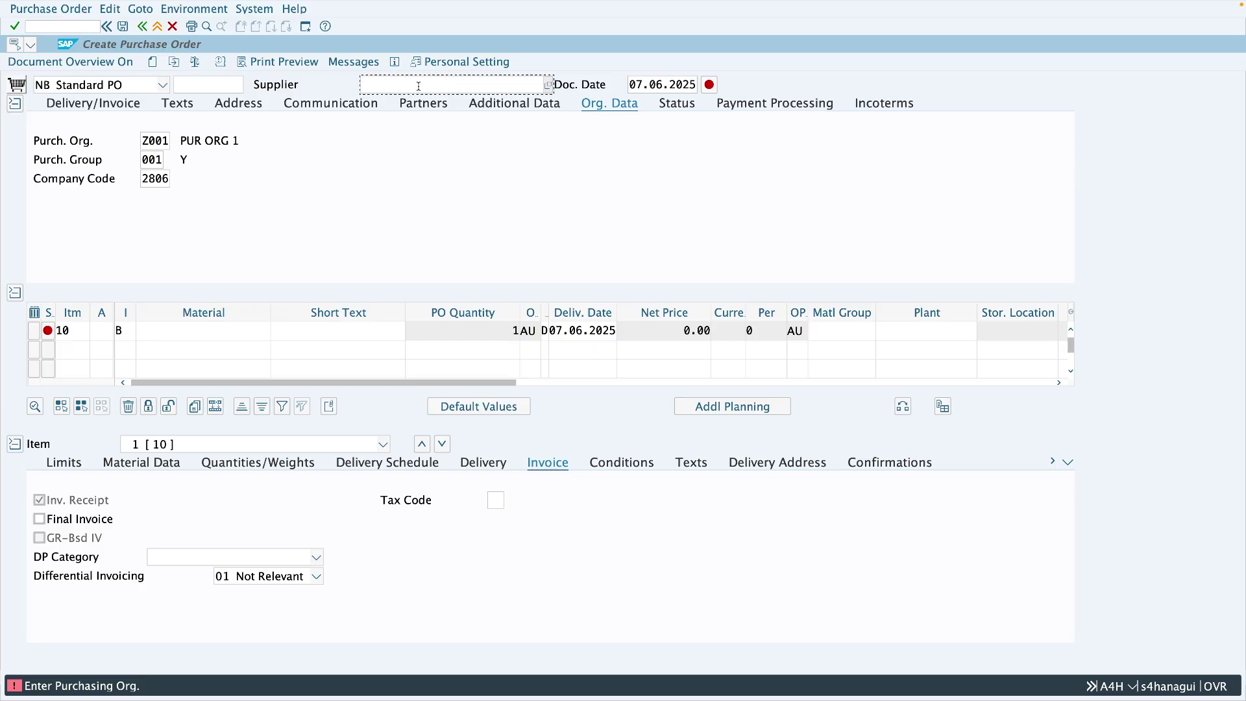
pyautogui.write('08')
pyautogui.click(422, 103)
pyautogui.click(95, 333)
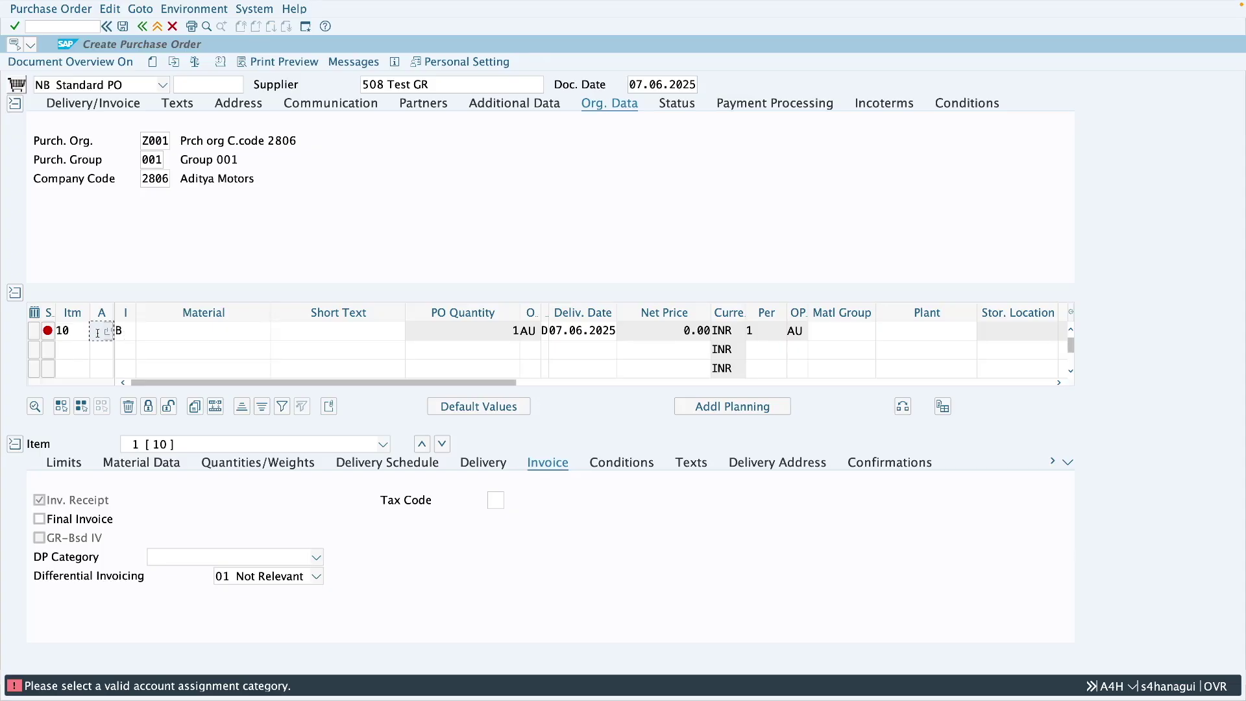
pyautogui.write('U')
pyautogui.press('Return')
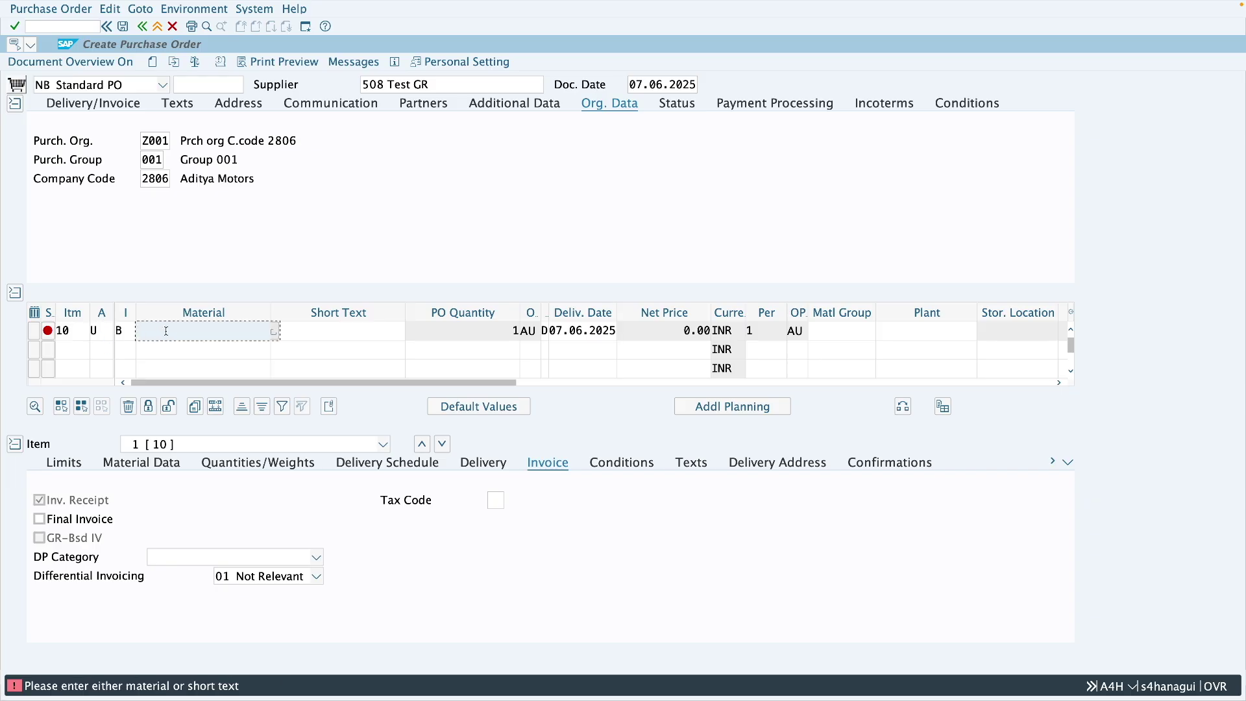
# - Enter material 144 and plant z287 for the limit item
pyautogui.write('144')
pyautogui.press('Return')
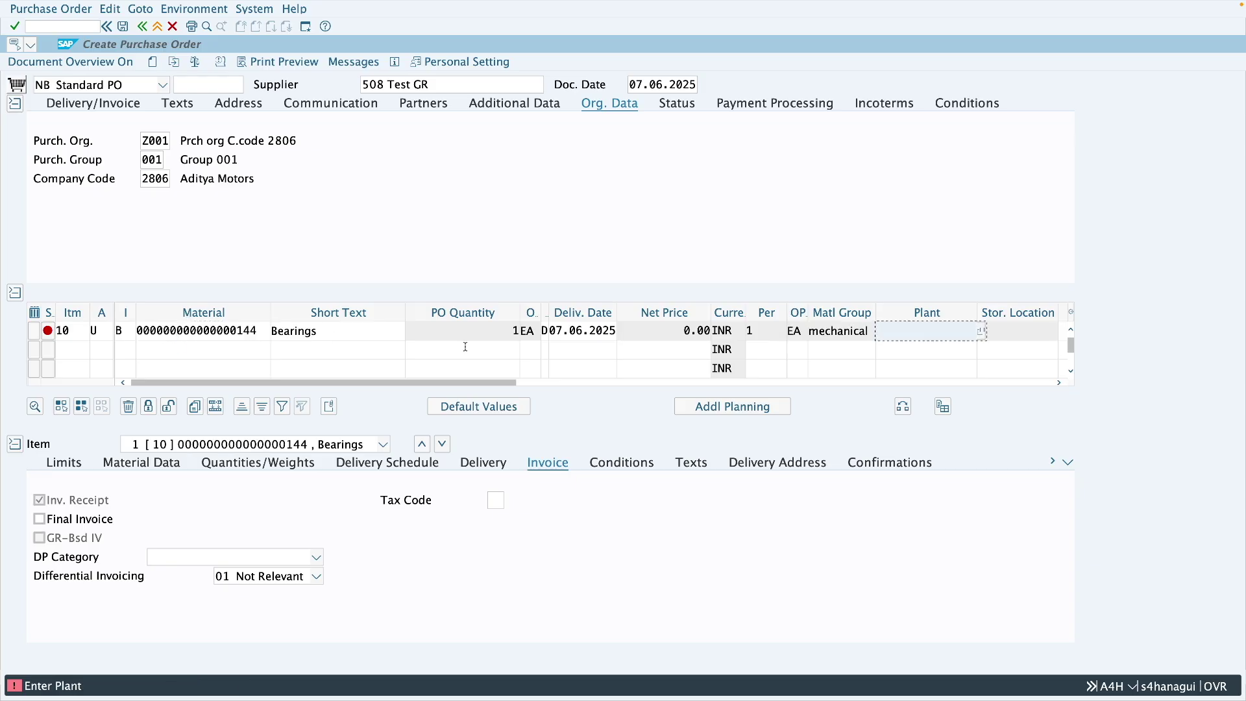
pyautogui.write('z287')
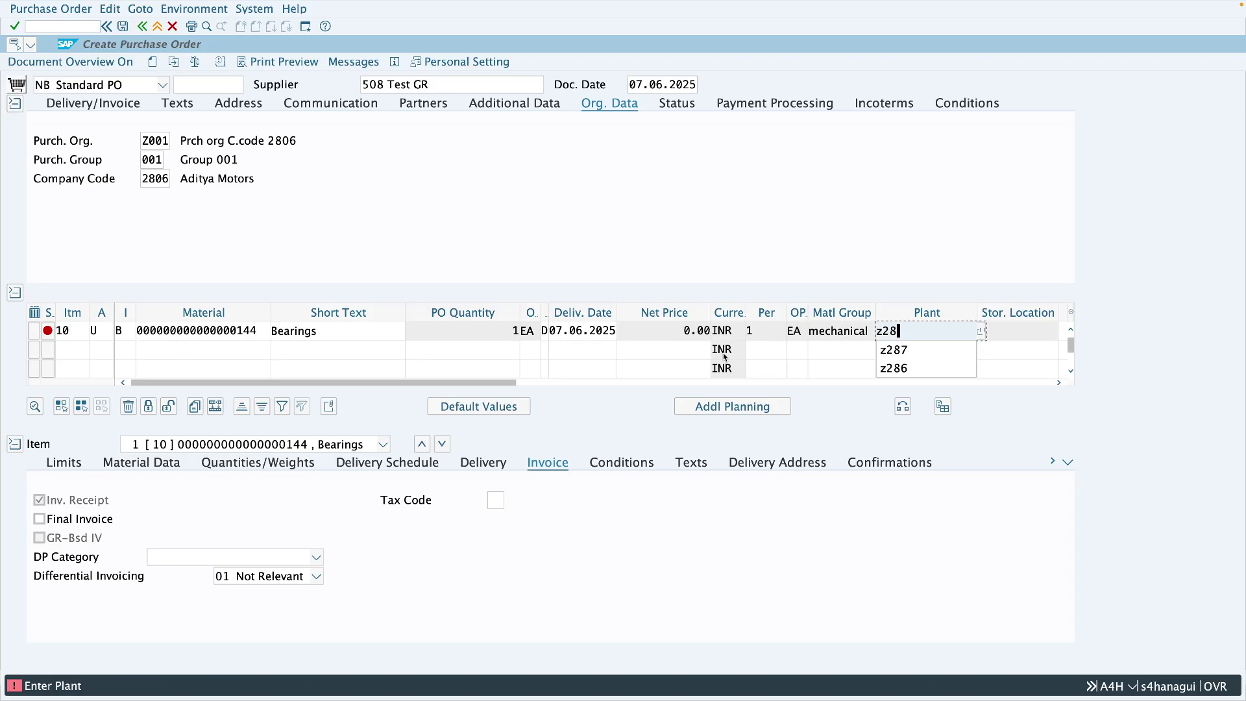
pyautogui.press('Return')
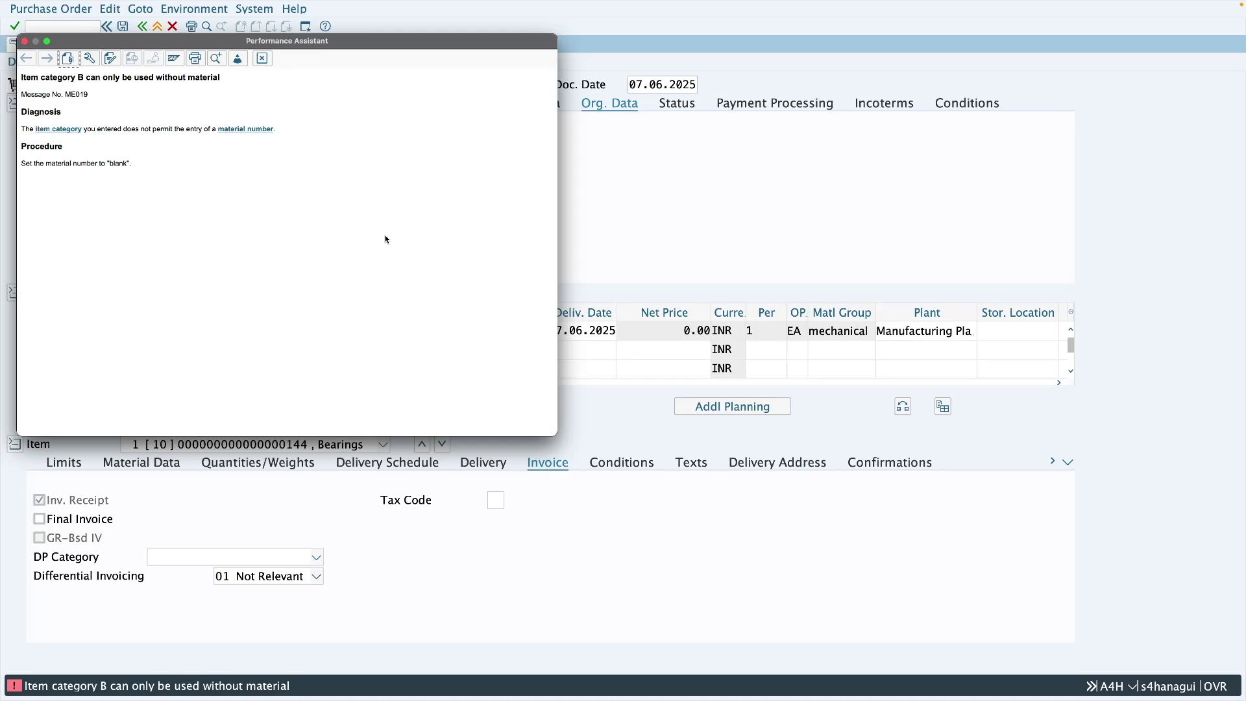
# - Close the message explanation and enter K (Consignment) as the item category
pyautogui.click(262, 59)
pyautogui.click(120, 331)
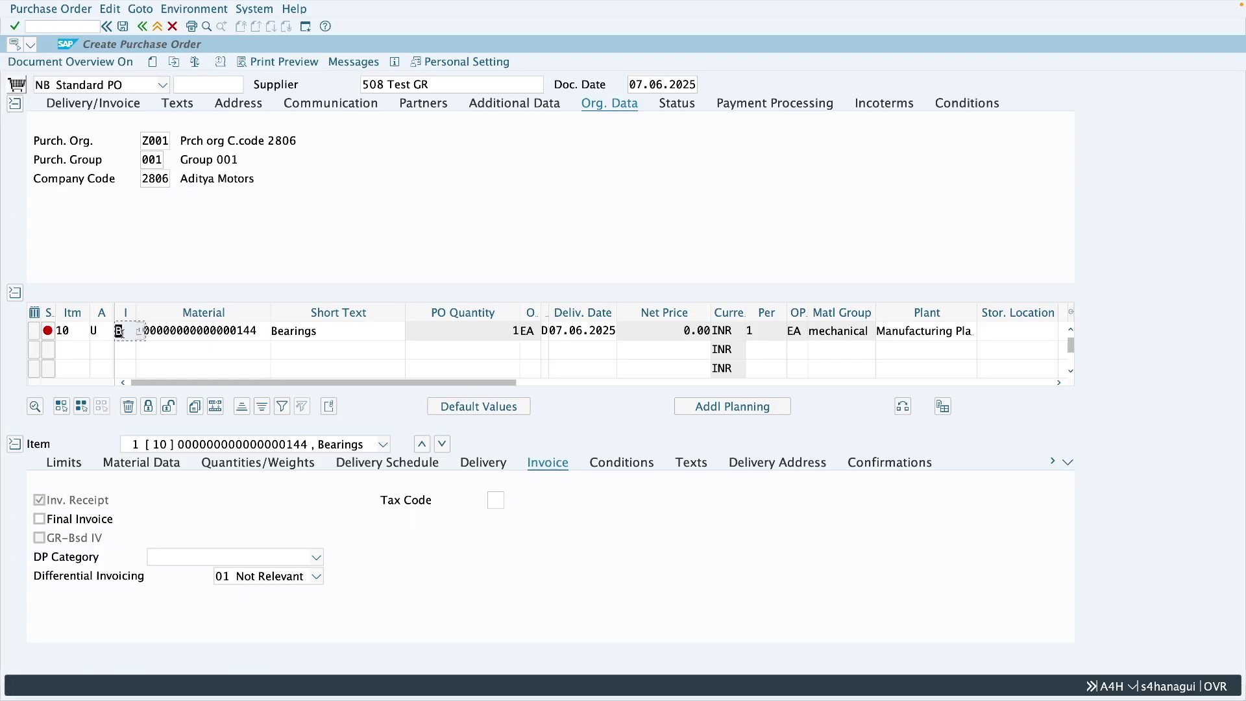
pyautogui.write('K')
pyautogui.press('Return')
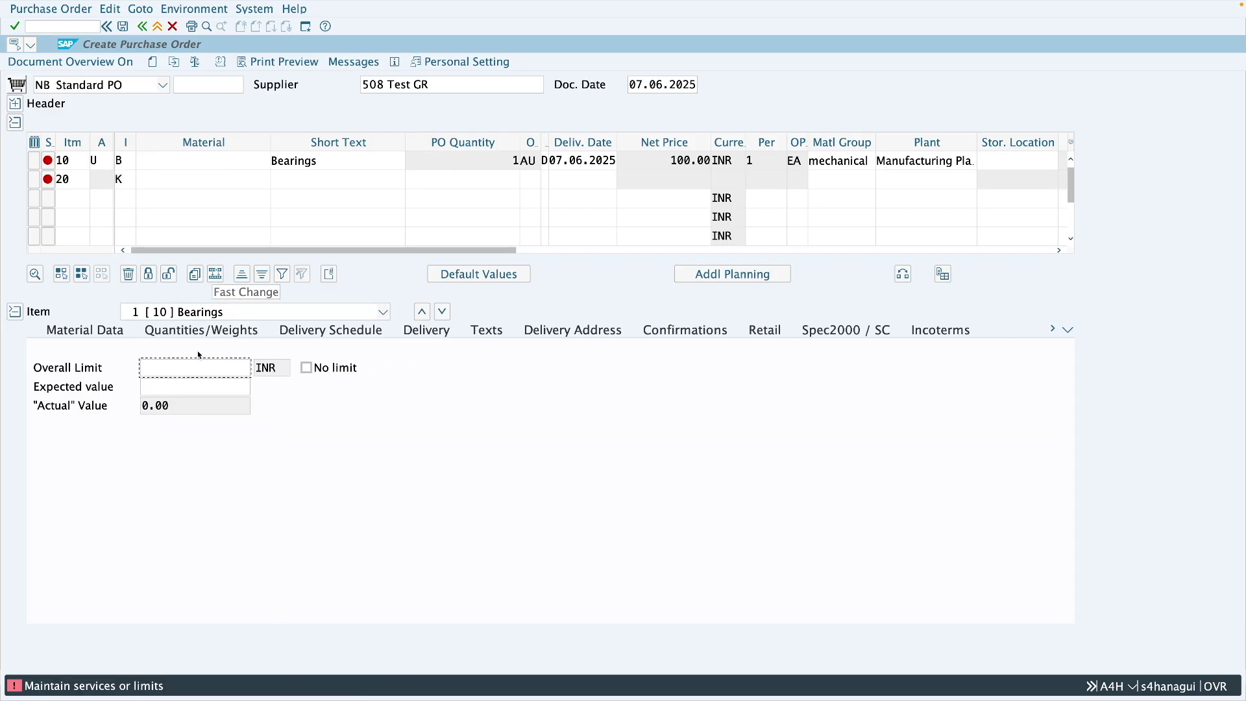
# - Leave the purchase order without saving and start a new one with transaction ME21N
pyautogui.click(158, 26)
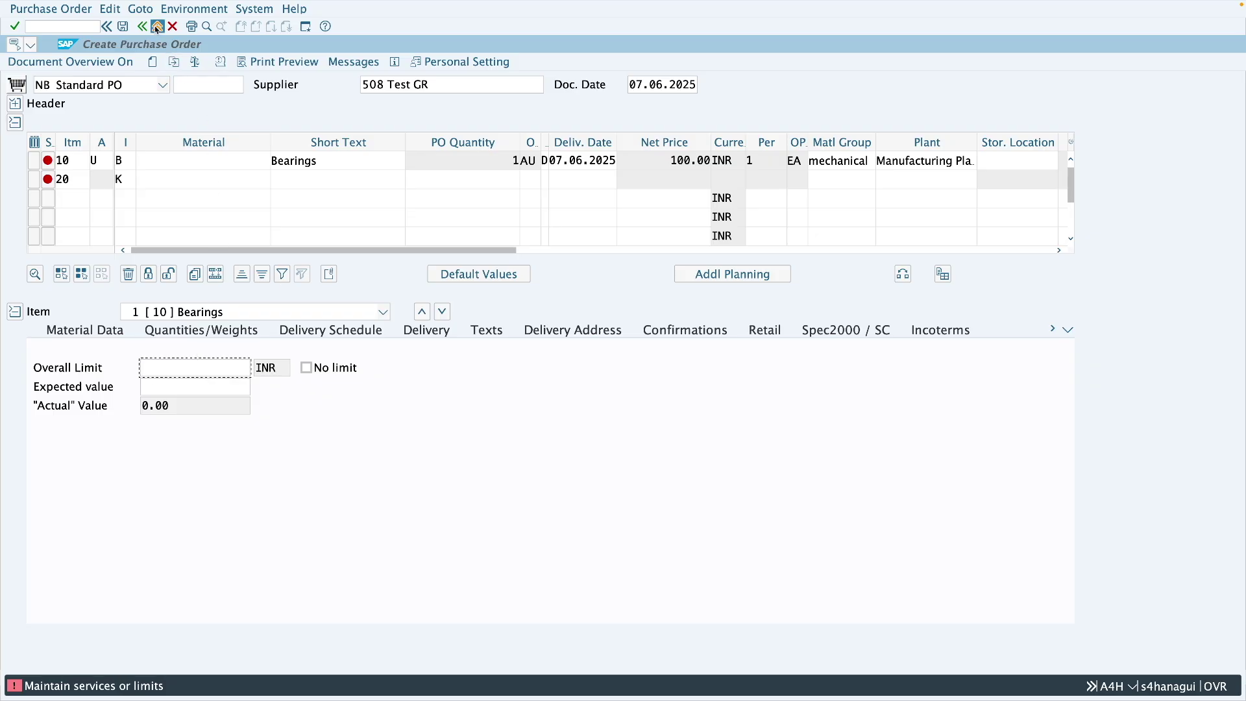
pyautogui.click(331, 201)
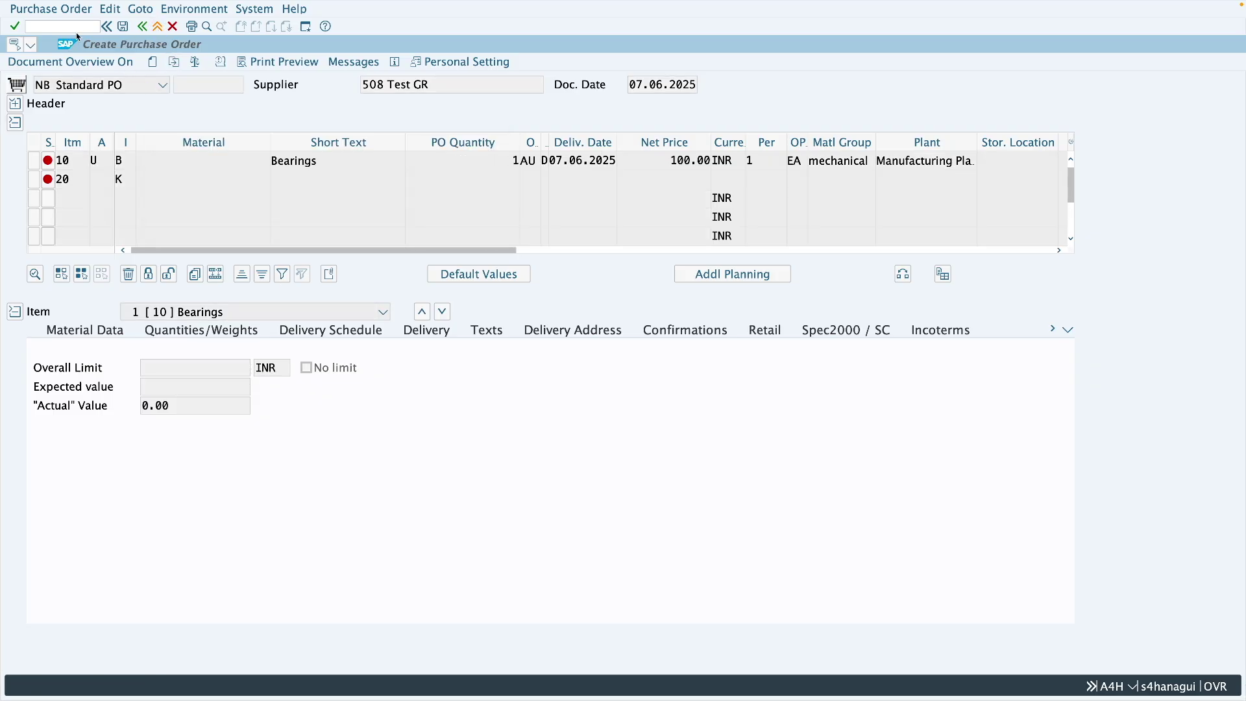
pyautogui.write('me21n')
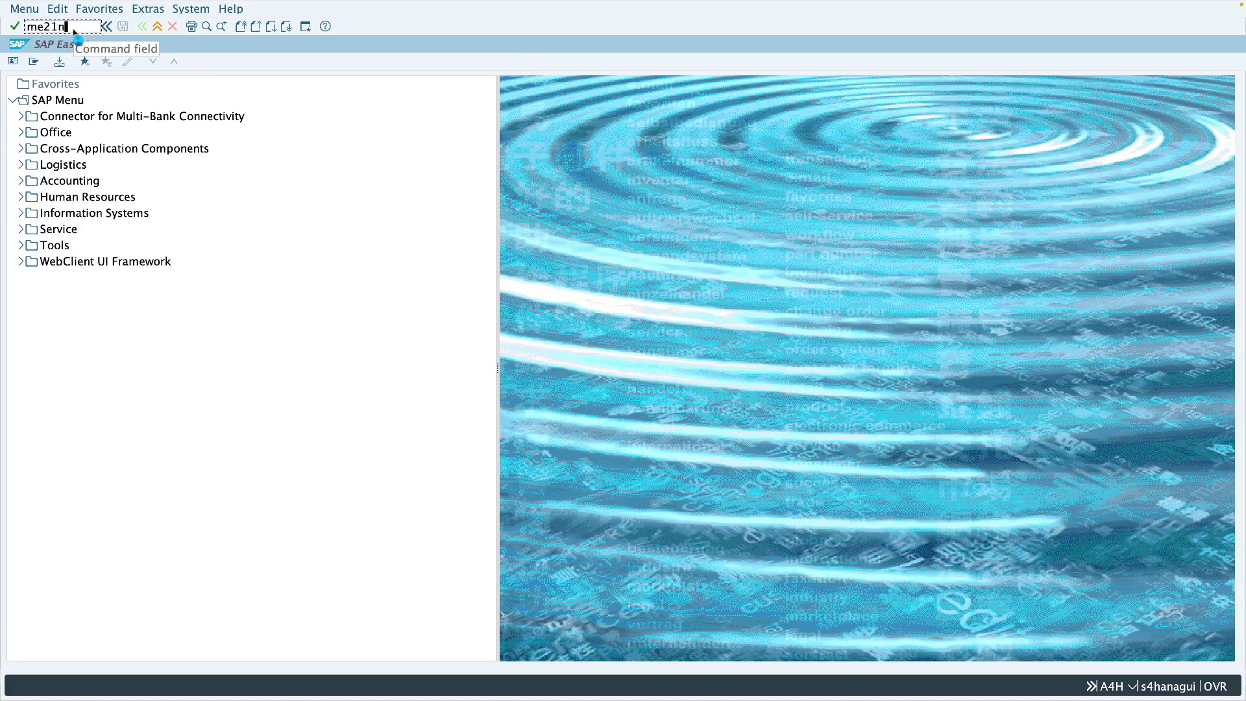
pyautogui.press('Return')
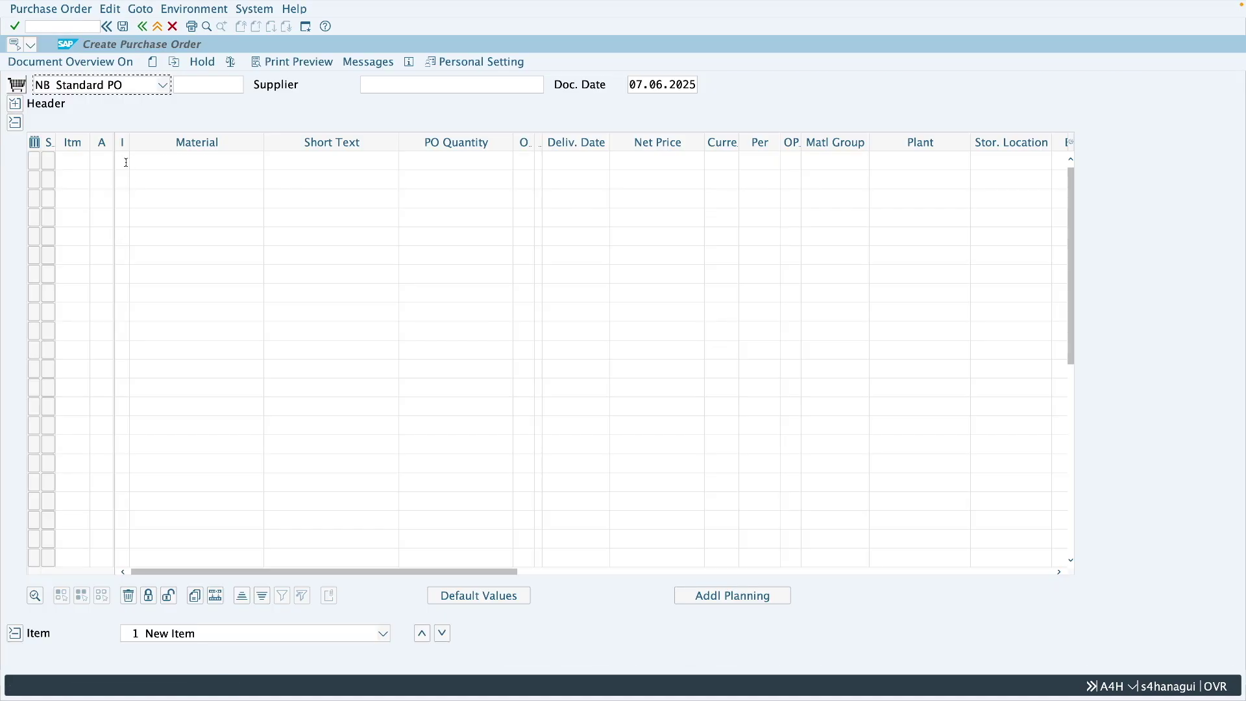
# - Give the first item of the new purchase order item category K for consignment
pyautogui.click(124, 163)
pyautogui.write('K')
pyautogui.press('Return')
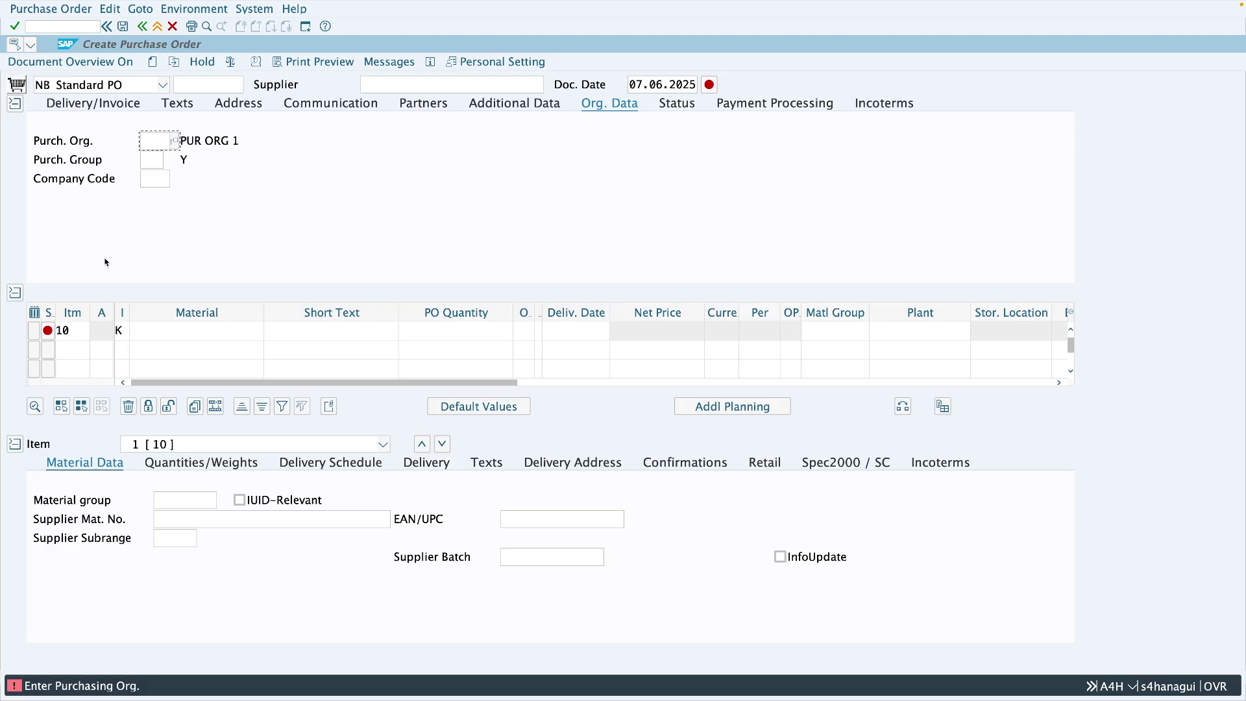
# - Set purchasing organization Z001, purchasing group 001 and company code 2806 in the consignment order's organizational data
pyautogui.write('Z001')
pyautogui.click(152, 157)
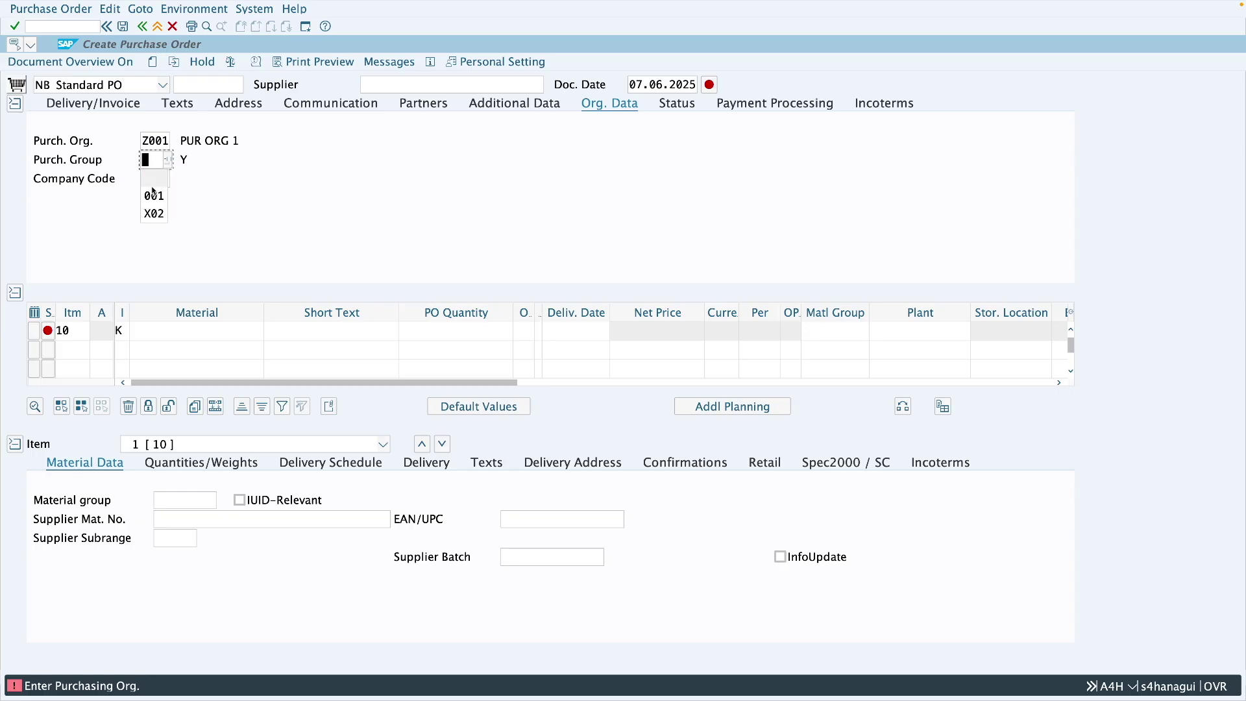
pyautogui.click(153, 193)
pyautogui.click(156, 181)
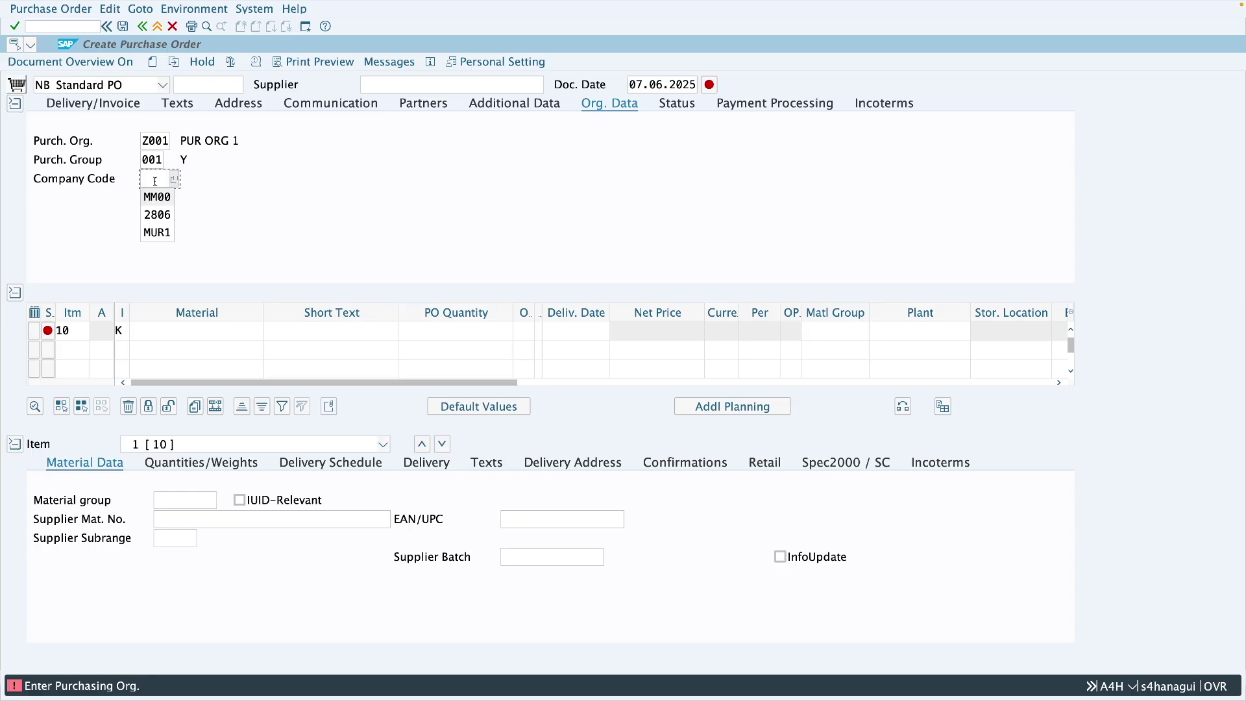
pyautogui.click(157, 213)
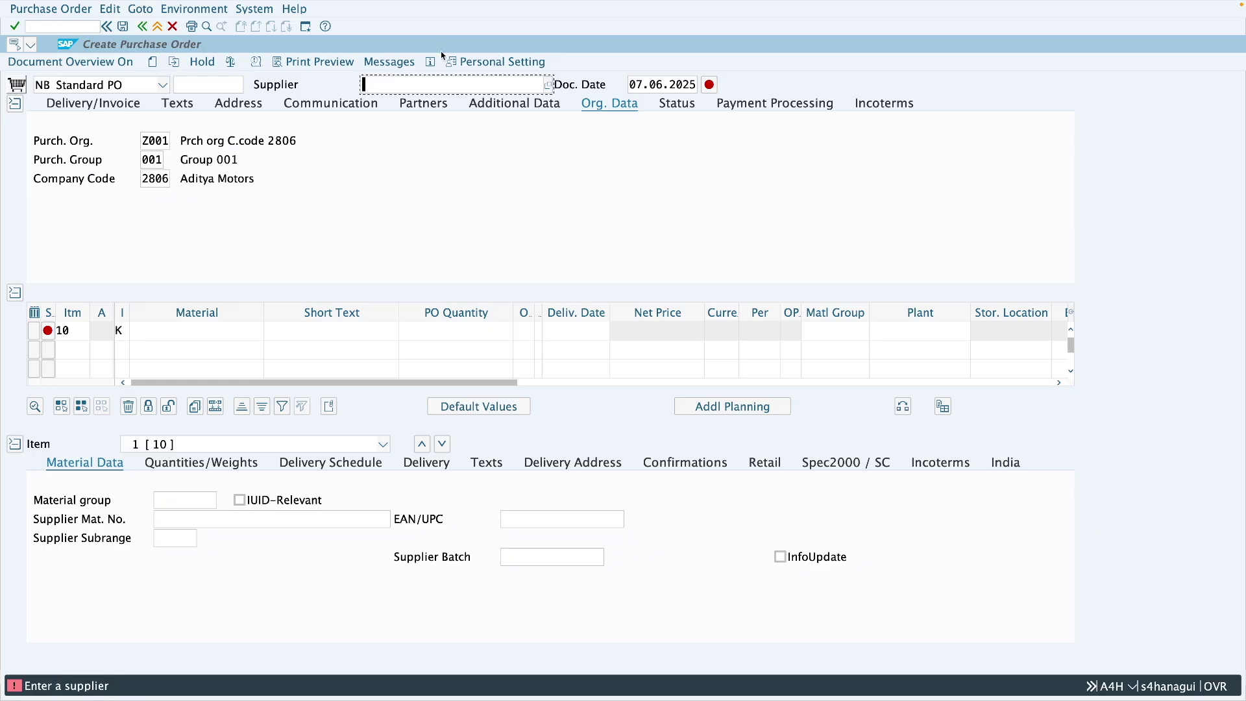
# - Enter supplier 508 for the consignment order and material 144 for item 10
pyautogui.write('508')
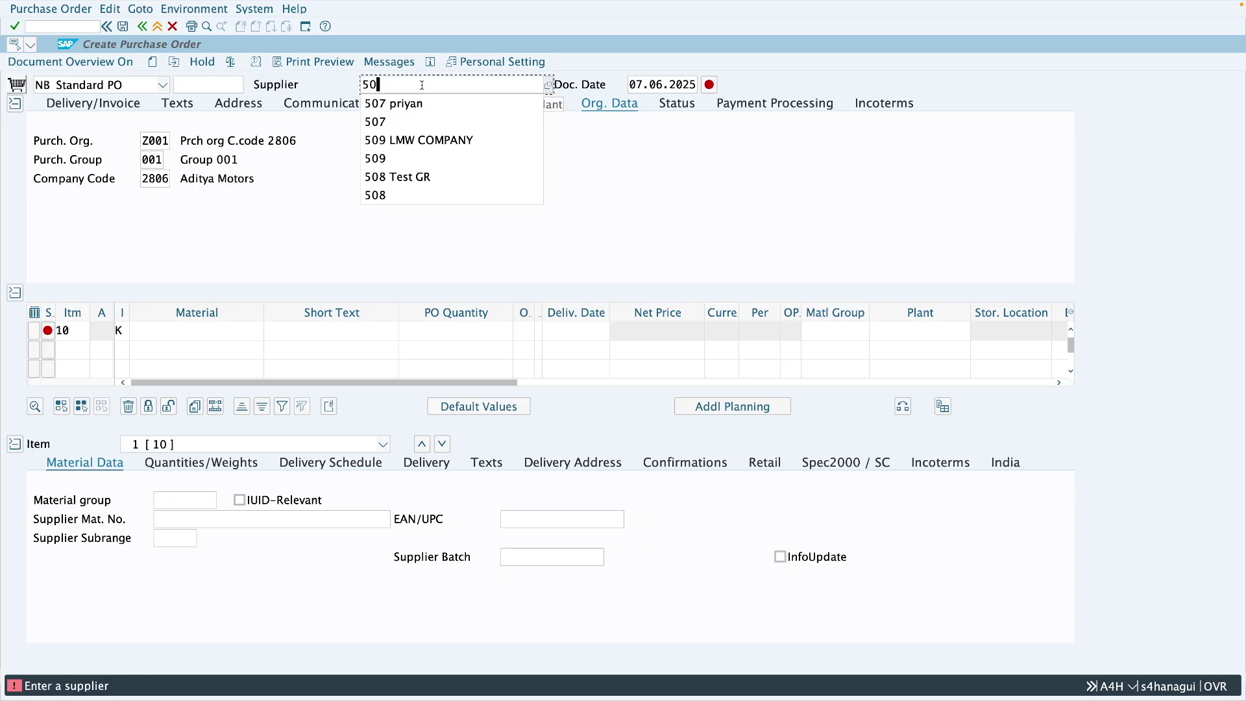
pyautogui.press('Return')
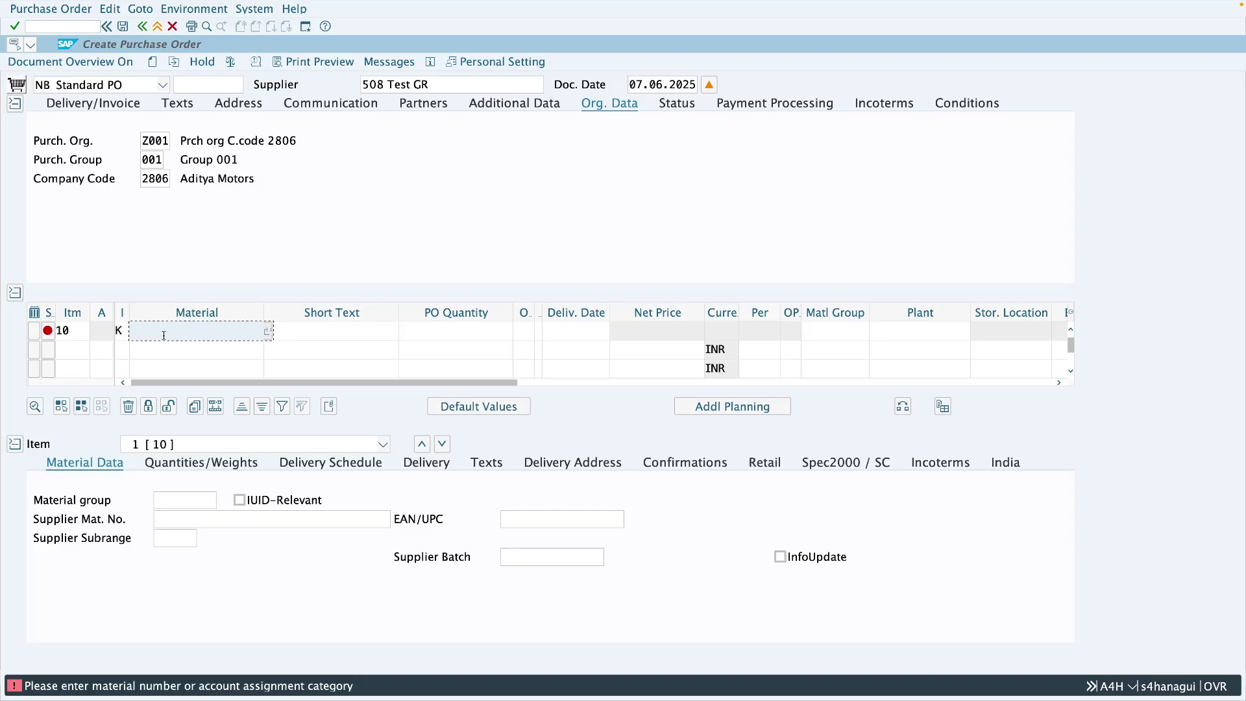
pyautogui.write('144')
pyautogui.press('Return')
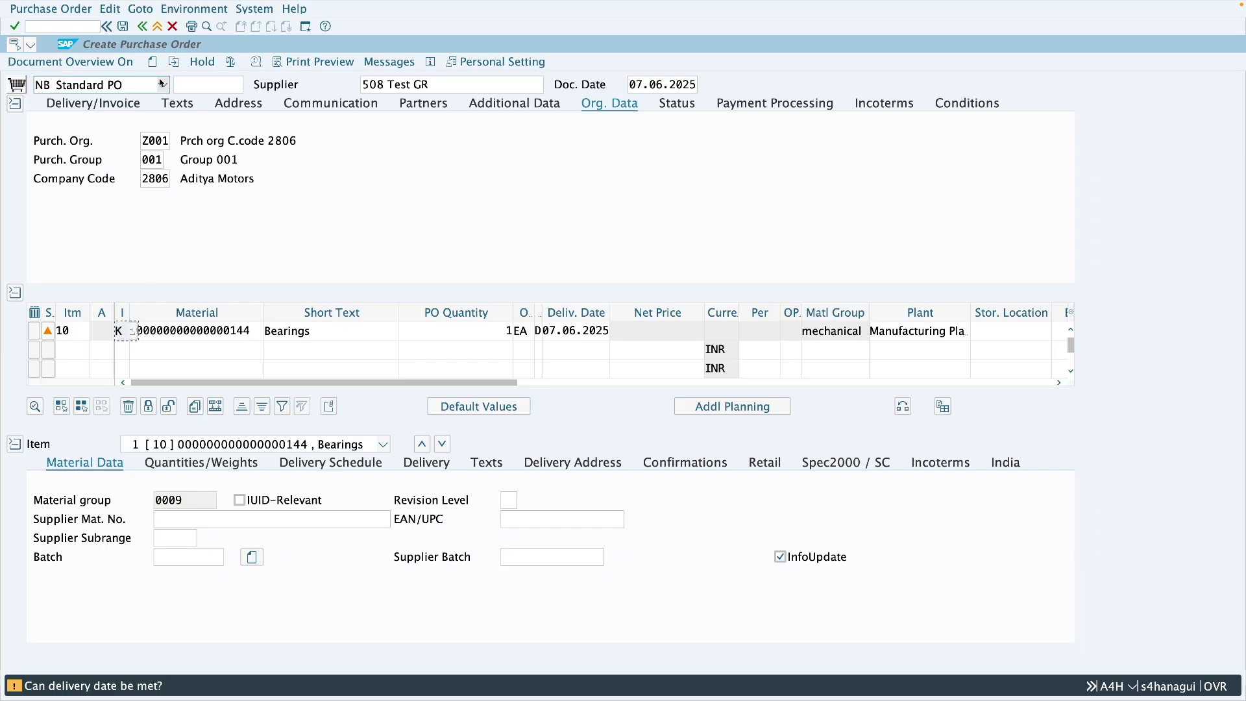
# - Leave the purchase order without saving and display the SAP Customizing Implementation Guide through transaction SPRO
pyautogui.click(161, 29)
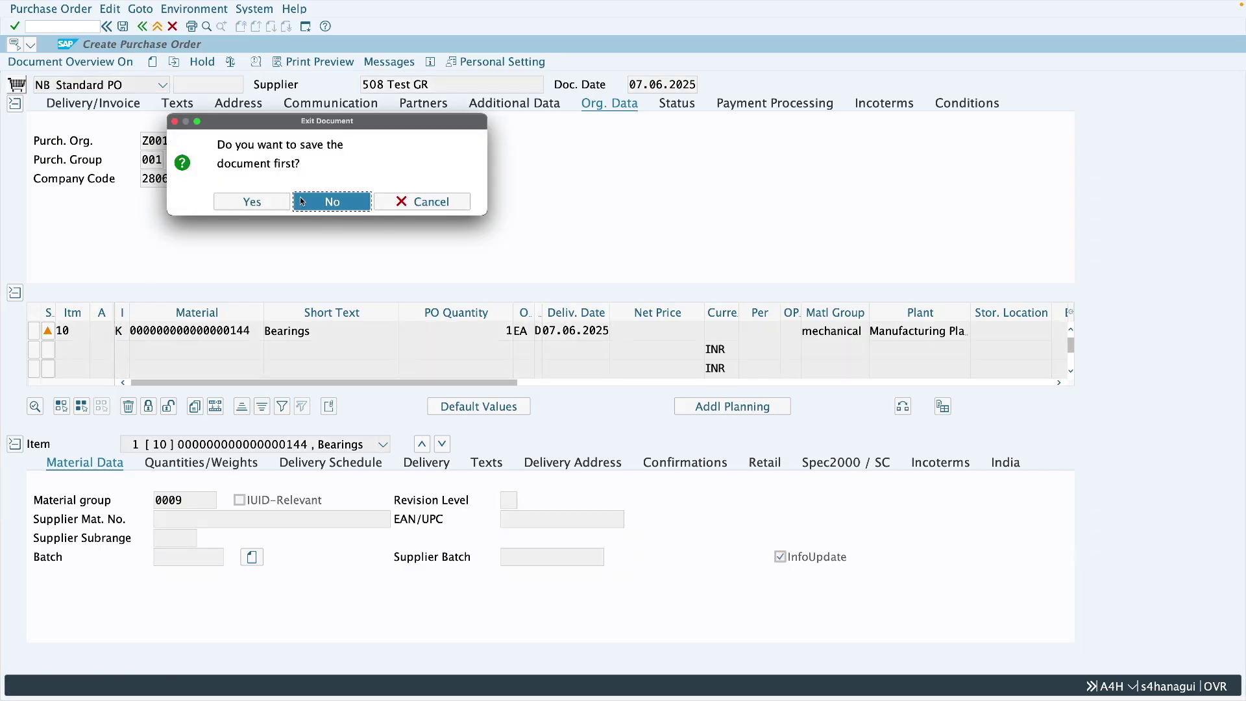
pyautogui.click(350, 201)
pyautogui.write('spro')
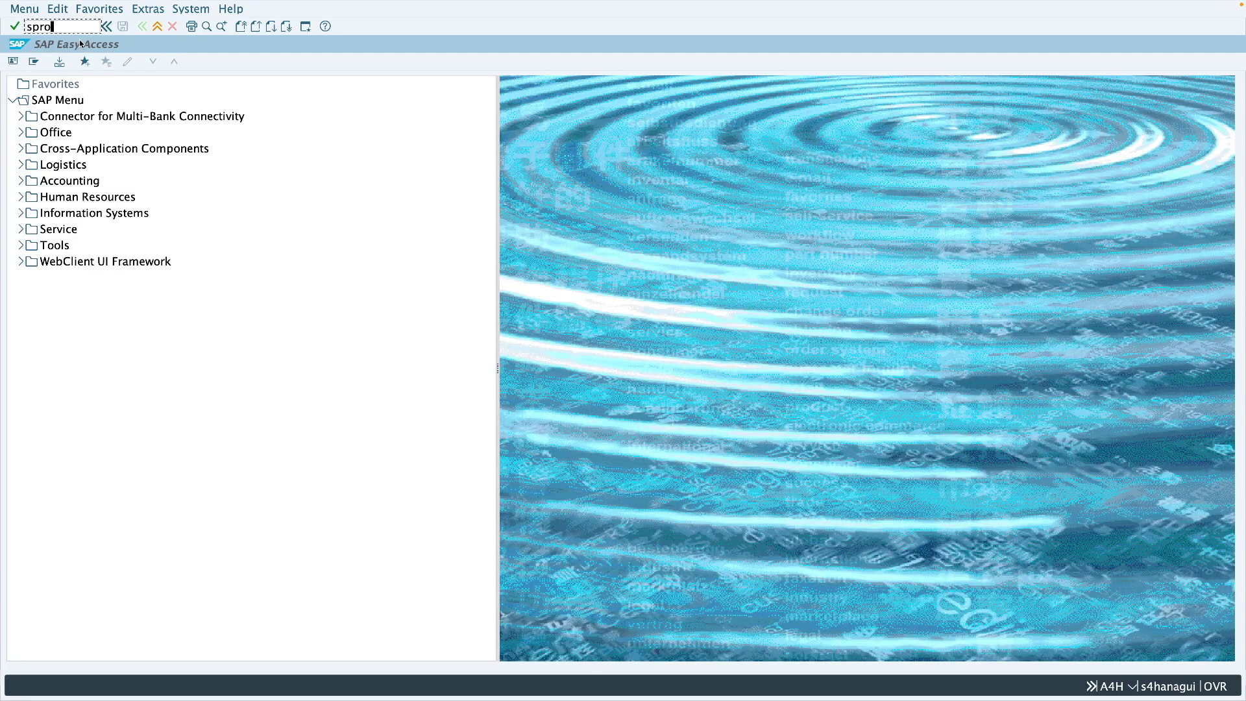
pyautogui.press('Return')
pyautogui.click(93, 65)
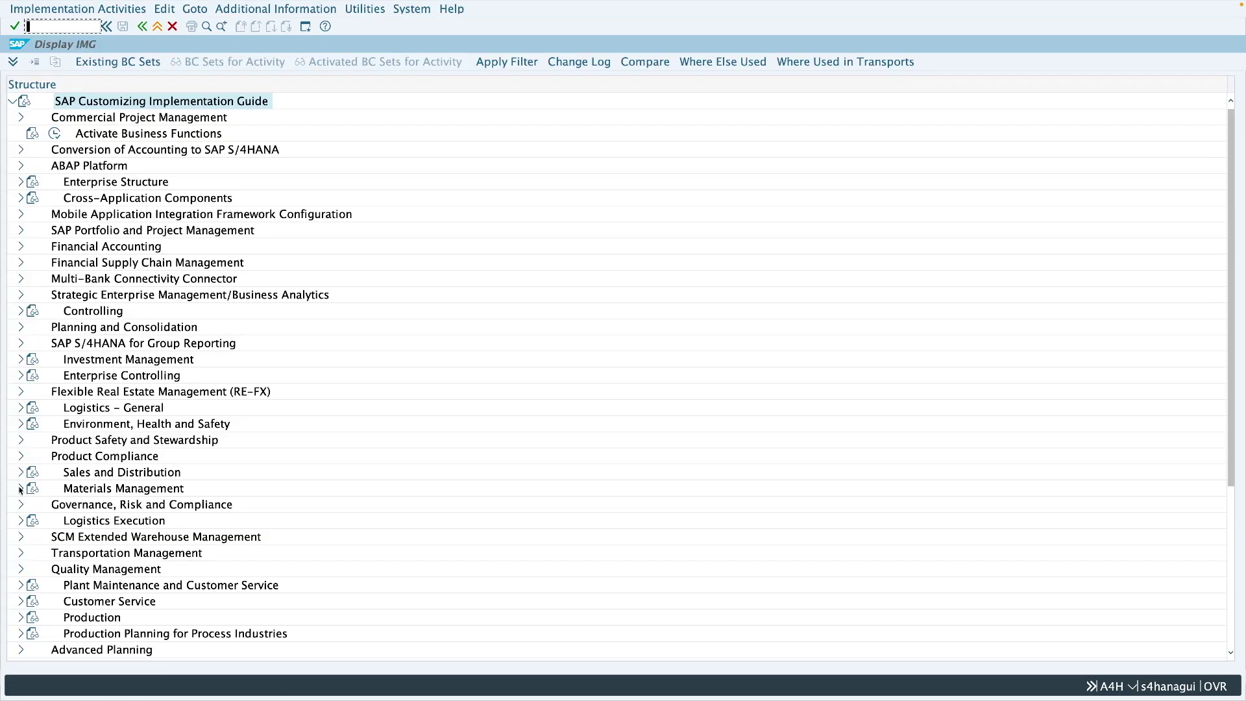
# - Open Define External Representation of Item Categories under Materials Management > Purchasing in the implementation guide
pyautogui.click(20, 488)
pyautogui.scroll(-2, 83, 524)
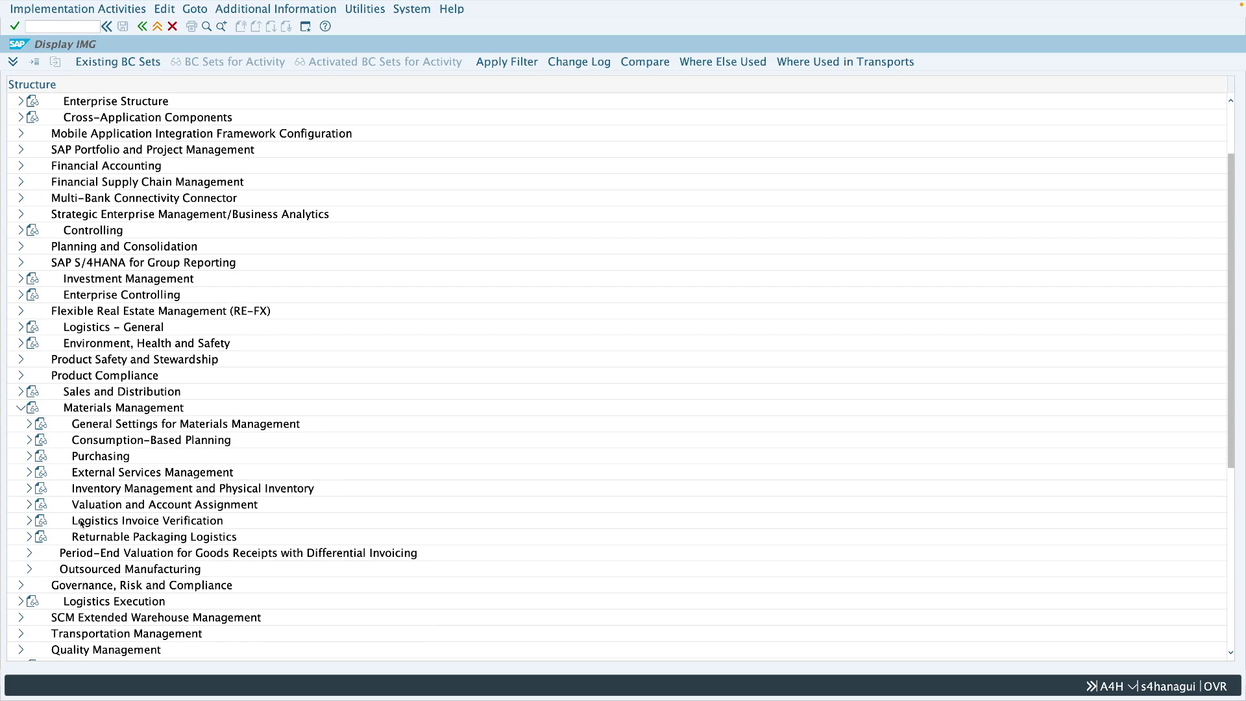
pyautogui.click(37, 457)
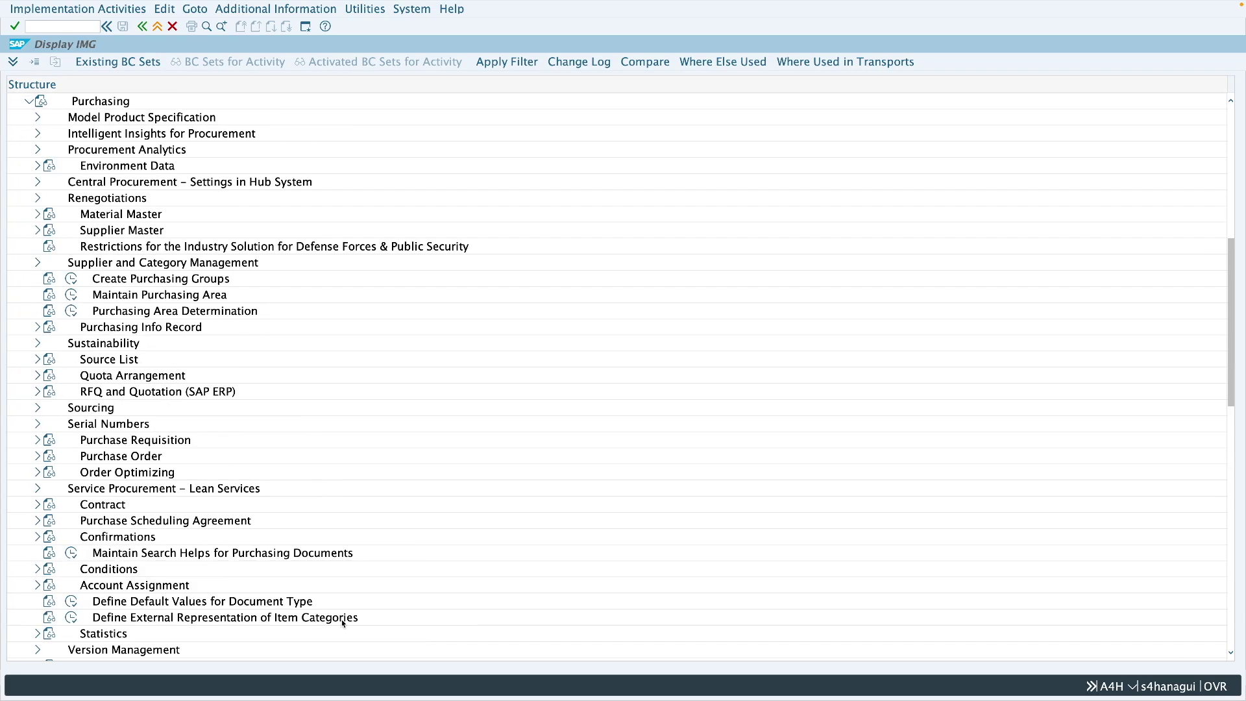
pyautogui.click(74, 618)
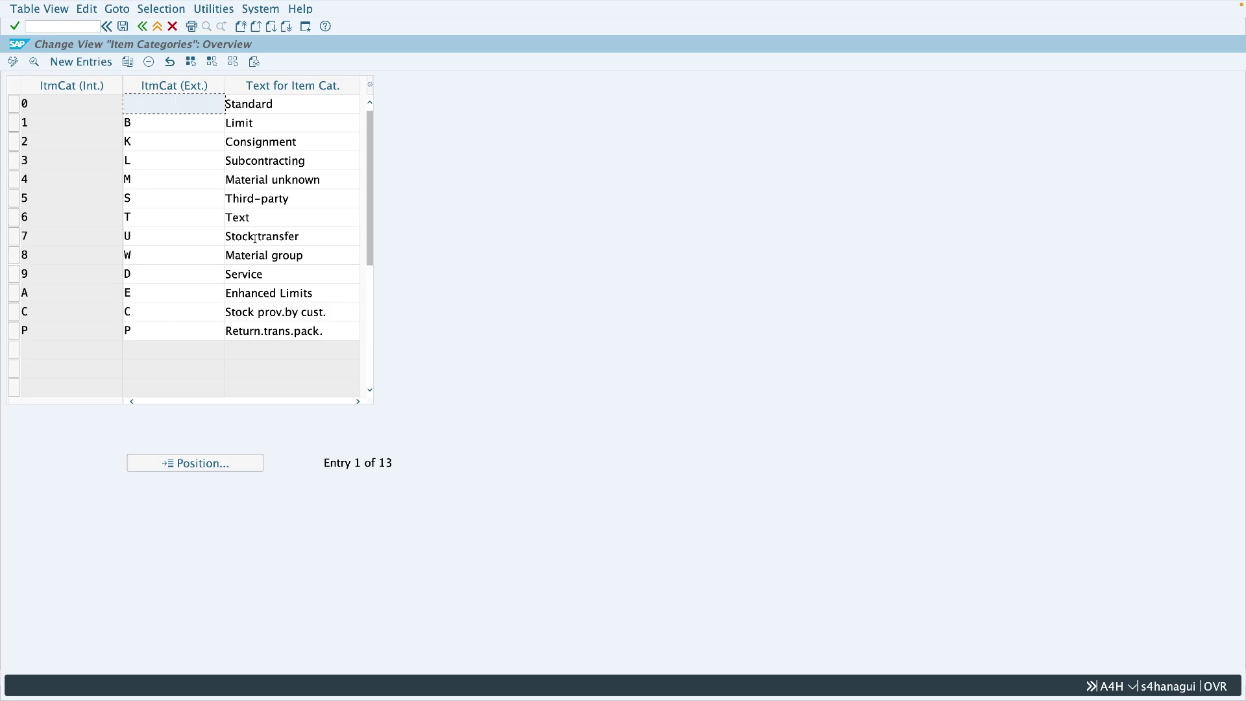
# - Start transaction ME21N in a new session and go to the first line's item category to view its possible entries
pyautogui.click(307, 28)
pyautogui.write('me21n')
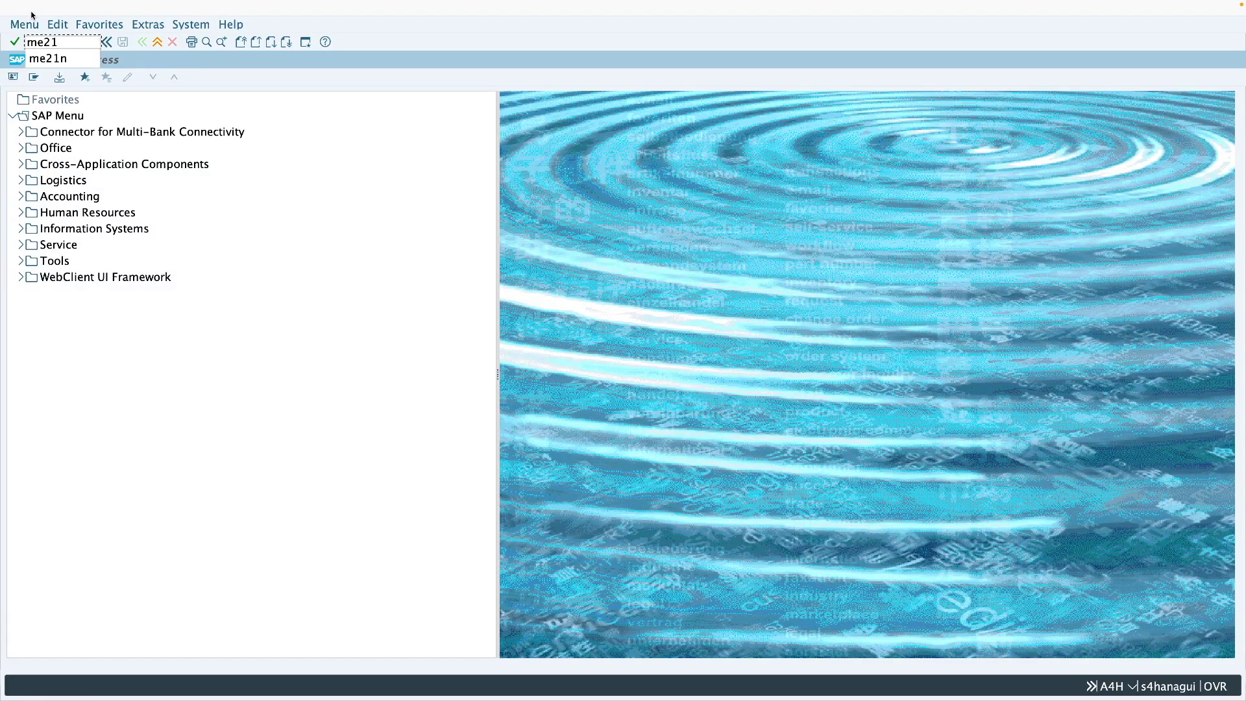
pyautogui.press('Return')
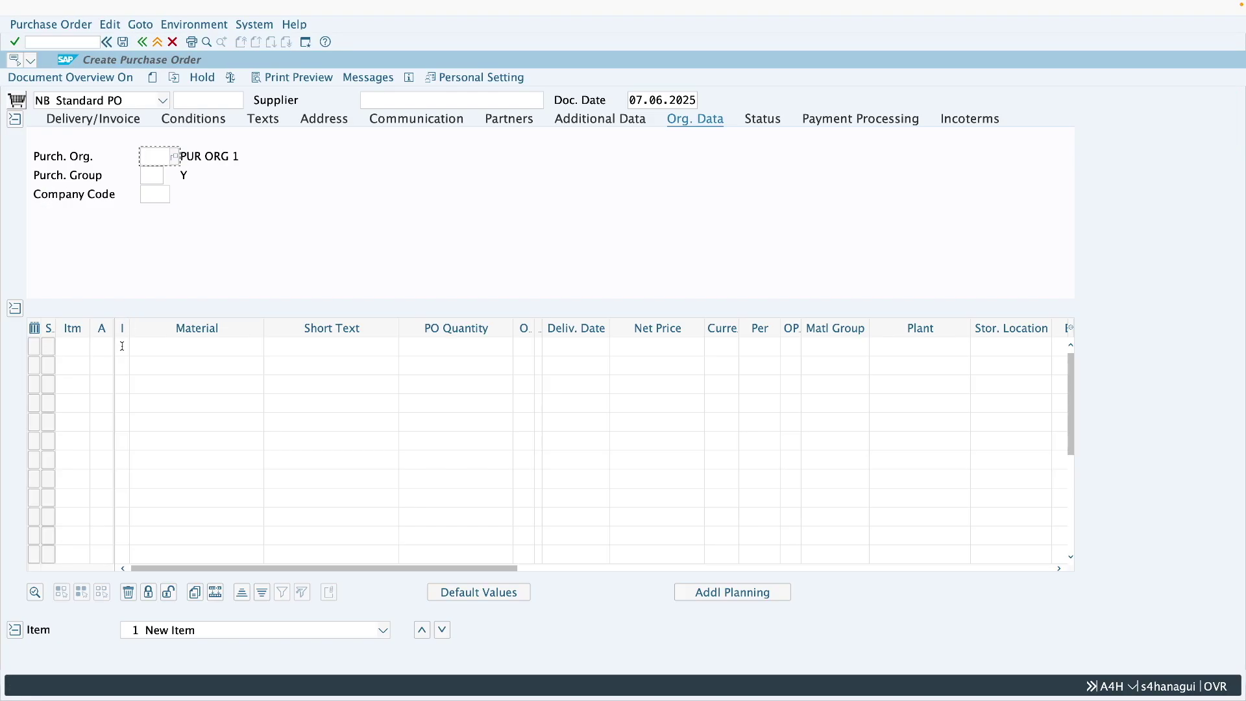
pyautogui.click(130, 348)
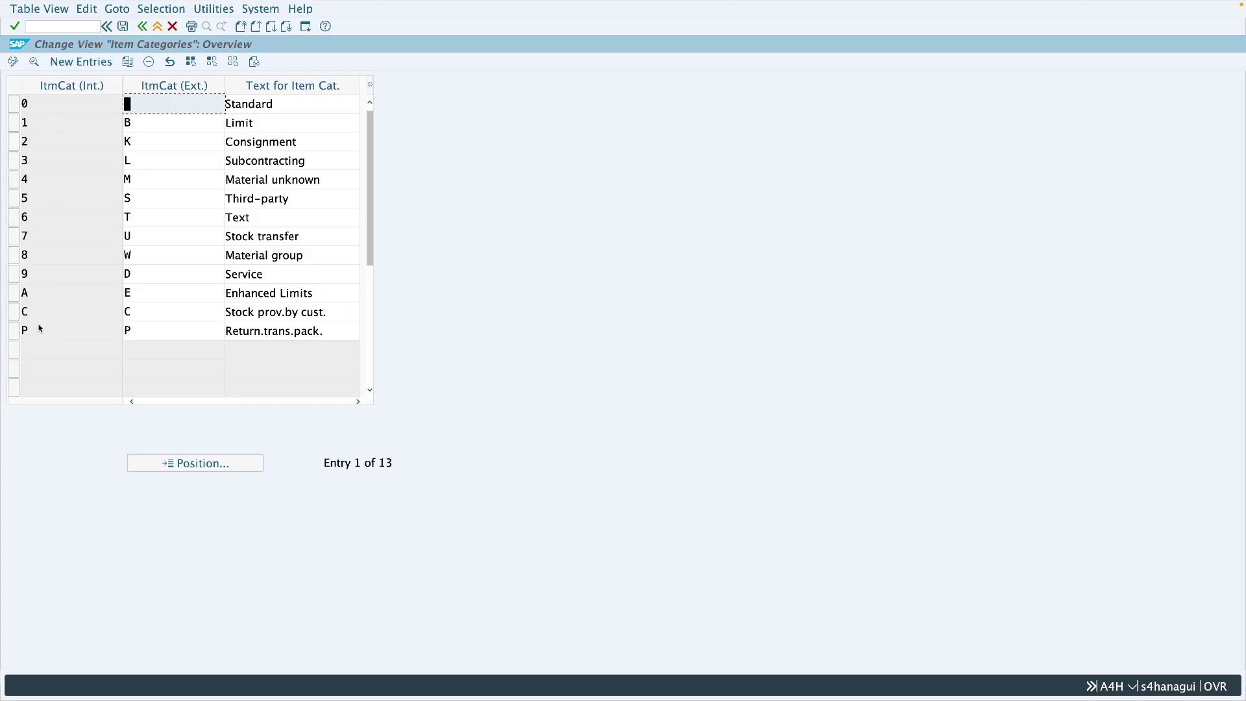
# - Compare the internal and external item category codes of the Limit entry in the Item Categories table
pyautogui.click(127, 123)
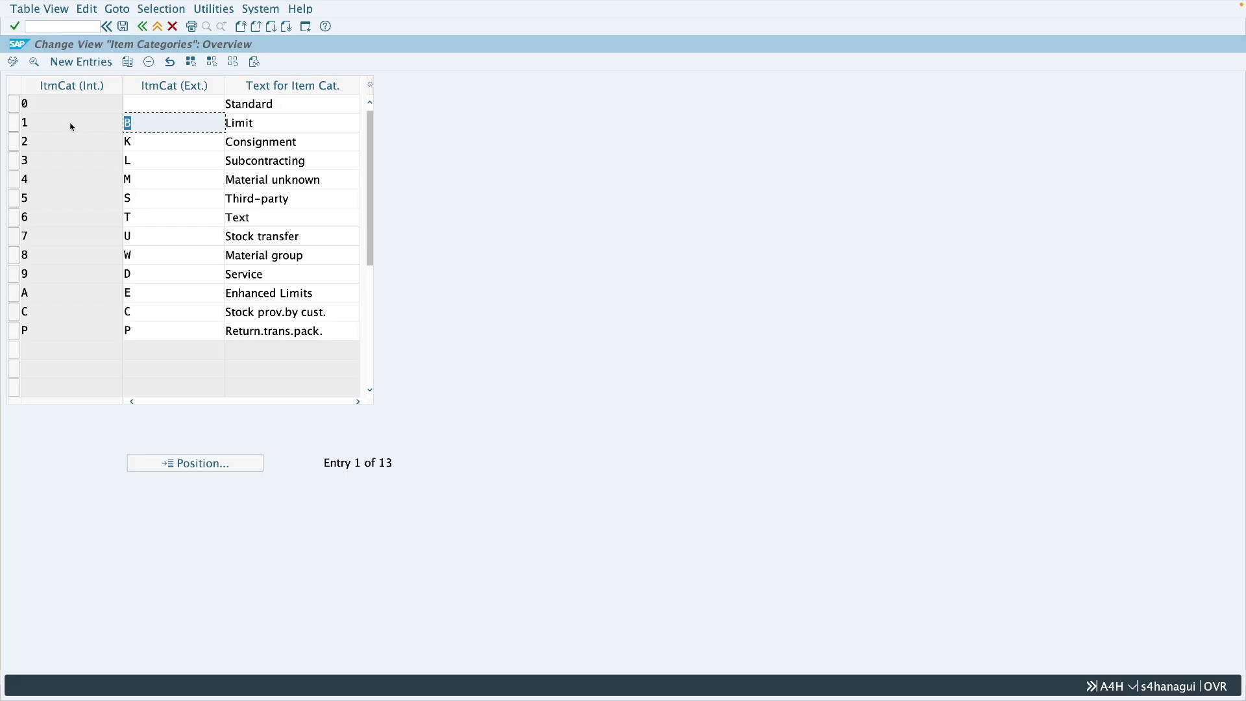
pyautogui.click(24, 122)
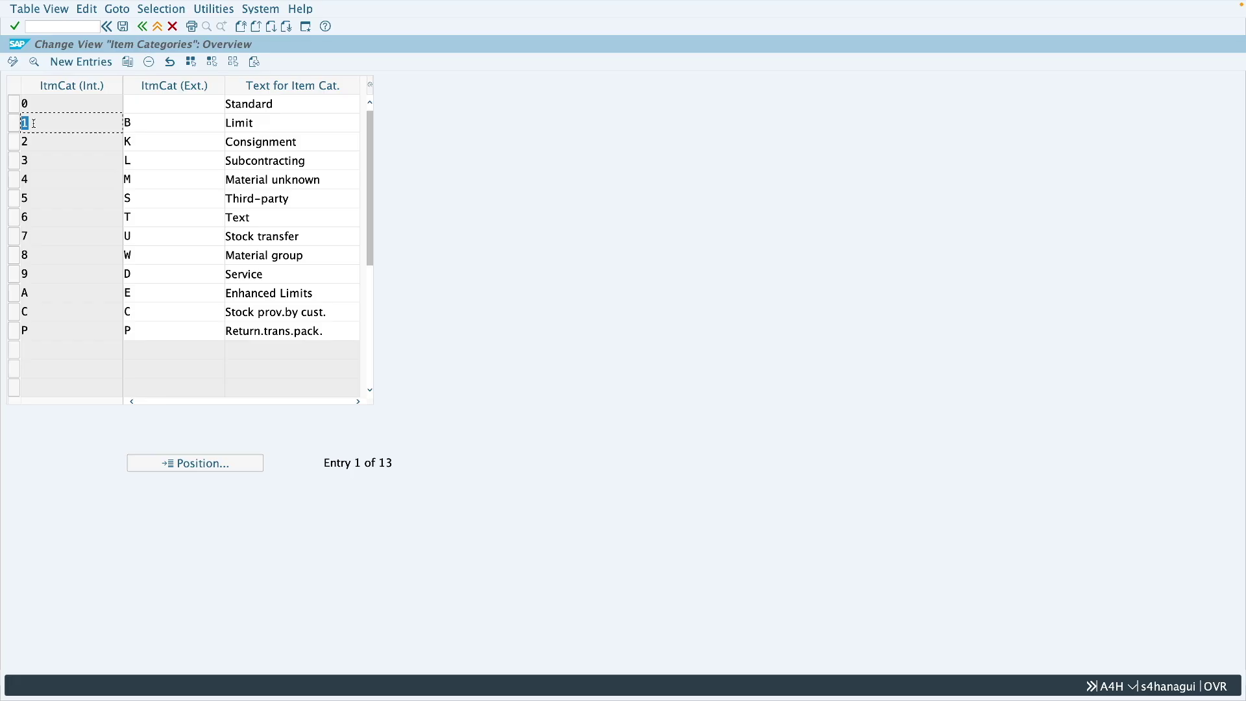
pyautogui.click(129, 123)
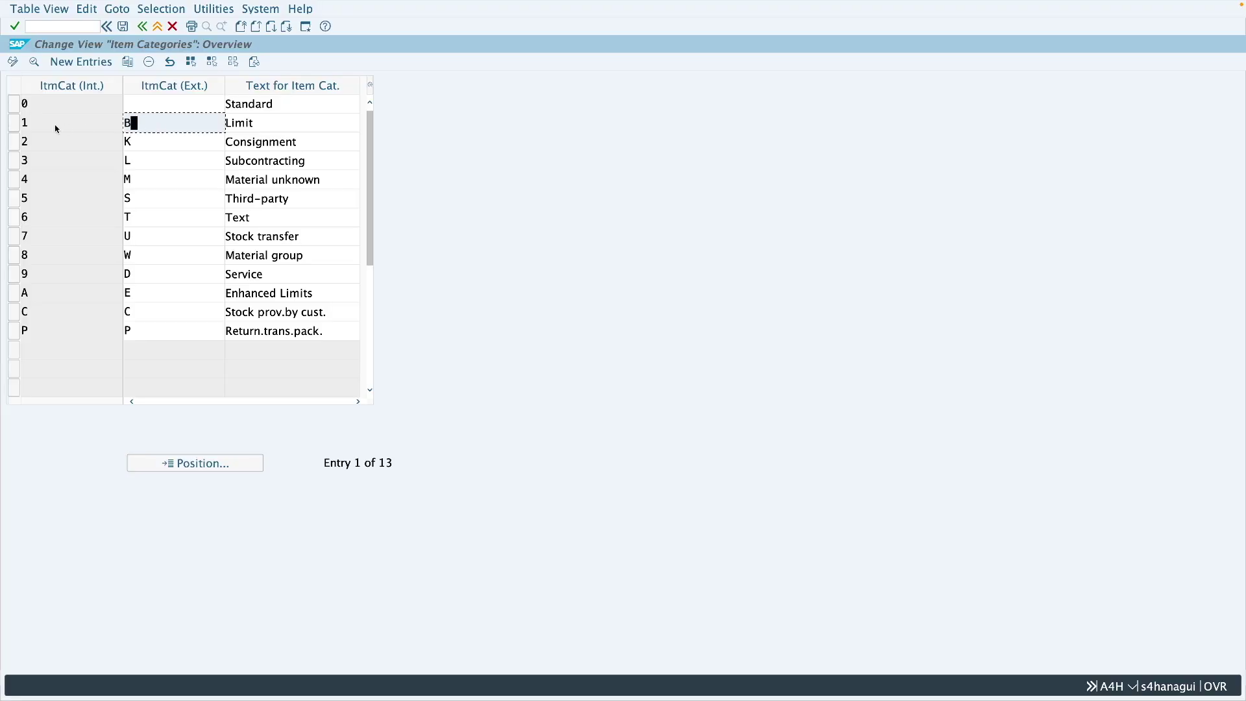
pyautogui.click(23, 124)
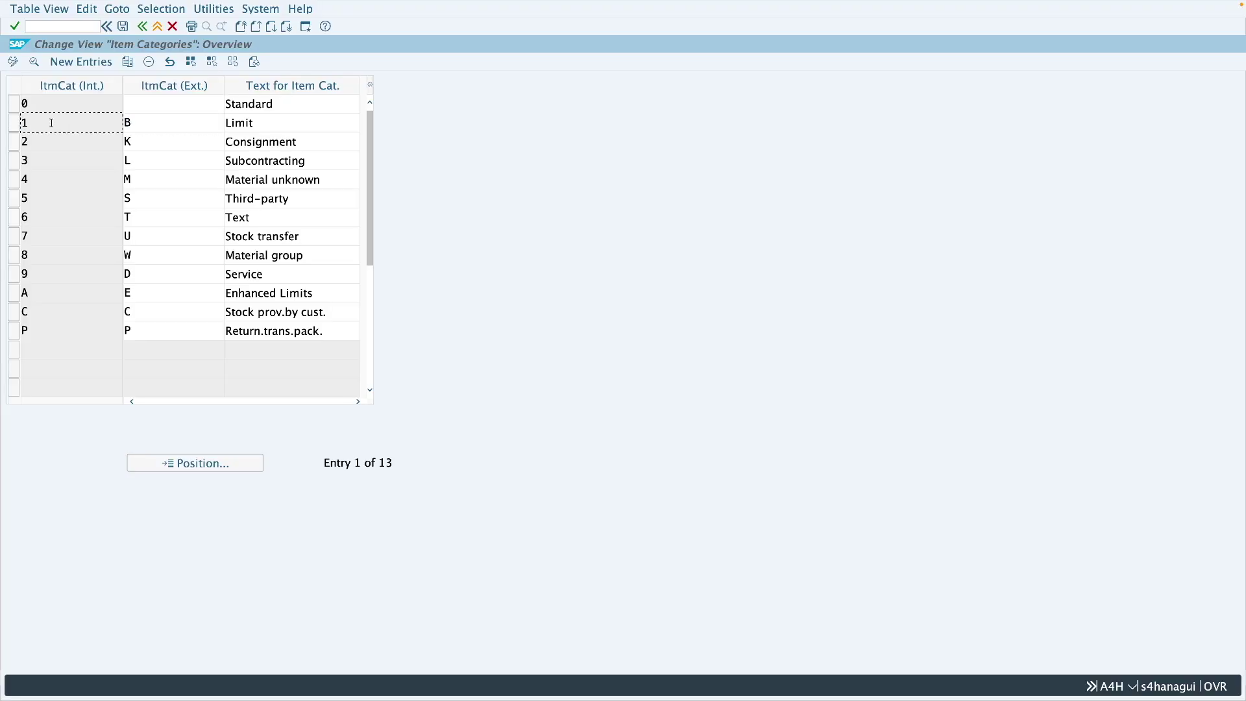
# - Compare the internal and external codes of the Consignment entry, and review the account assignment attributes of item category Limit
pyautogui.click(127, 141)
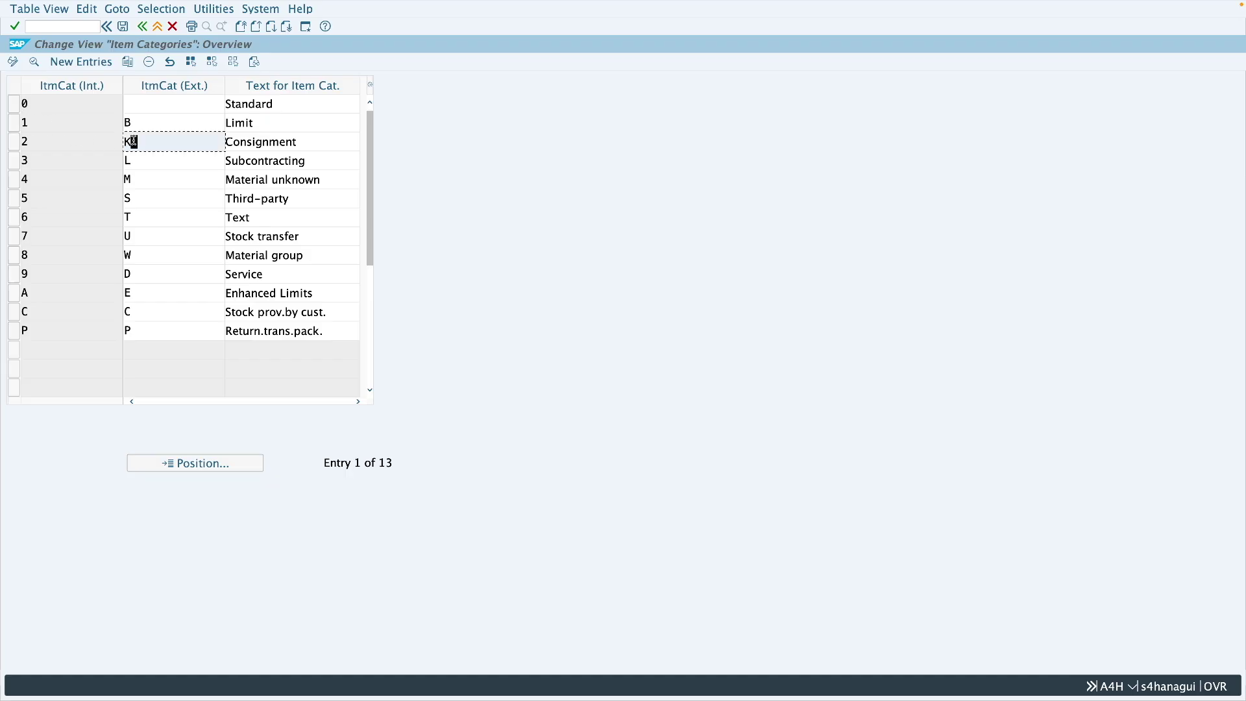
pyautogui.click(45, 143)
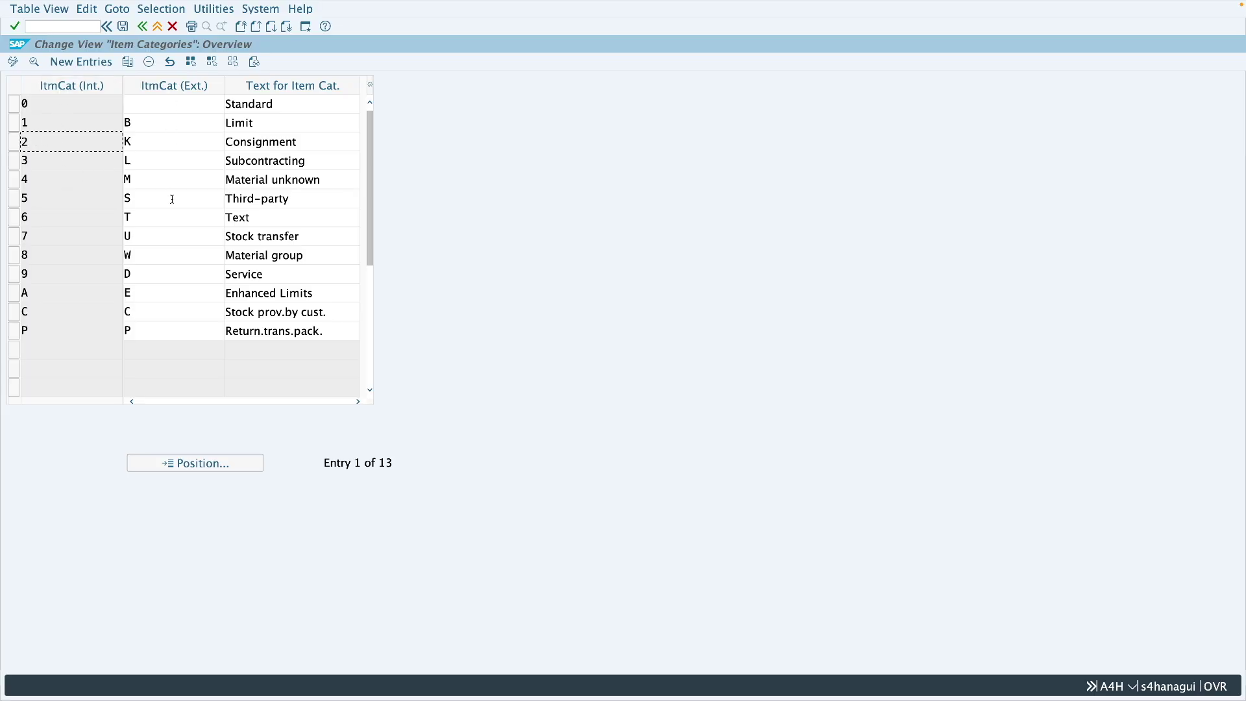
pyautogui.click(57, 123)
pyautogui.doubleClick(72, 123)
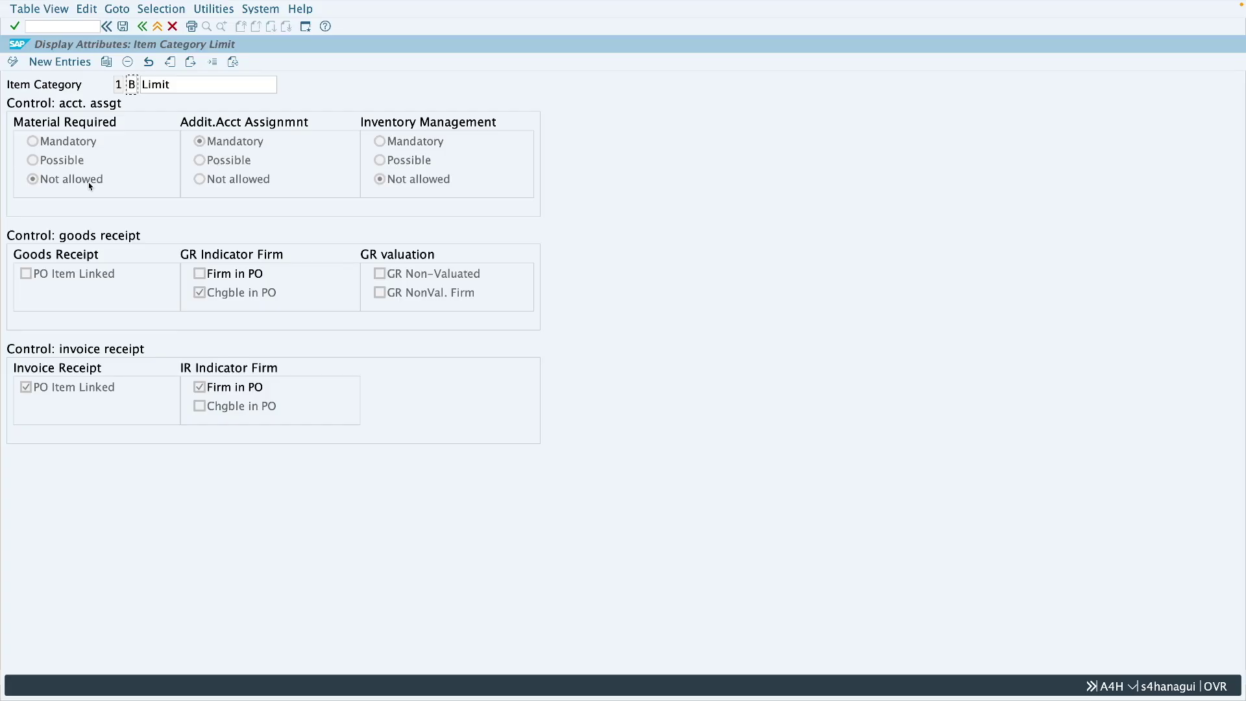
pyautogui.click(47, 185)
pyautogui.click(233, 145)
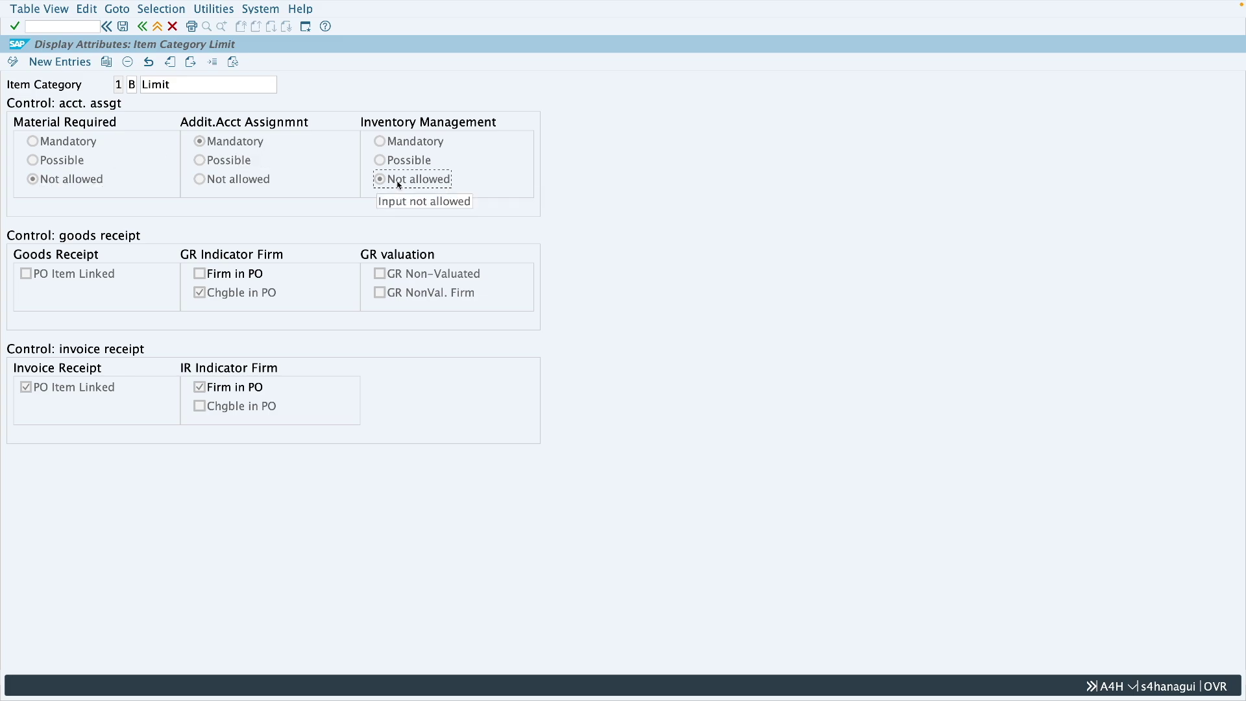
pyautogui.click(142, 26)
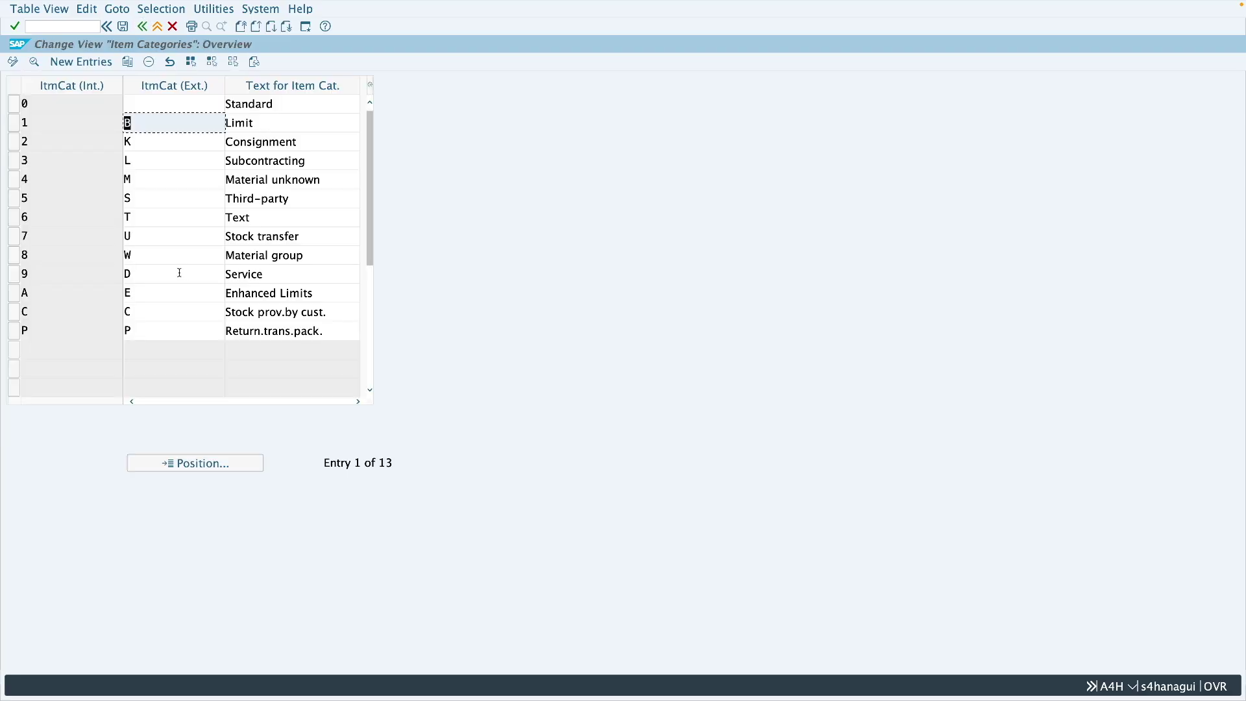
# - Review the goods receipt, valuation and invoice receipt control attributes of item category Consignment, and return to the Item Categories overview
pyautogui.doubleClick(140, 148)
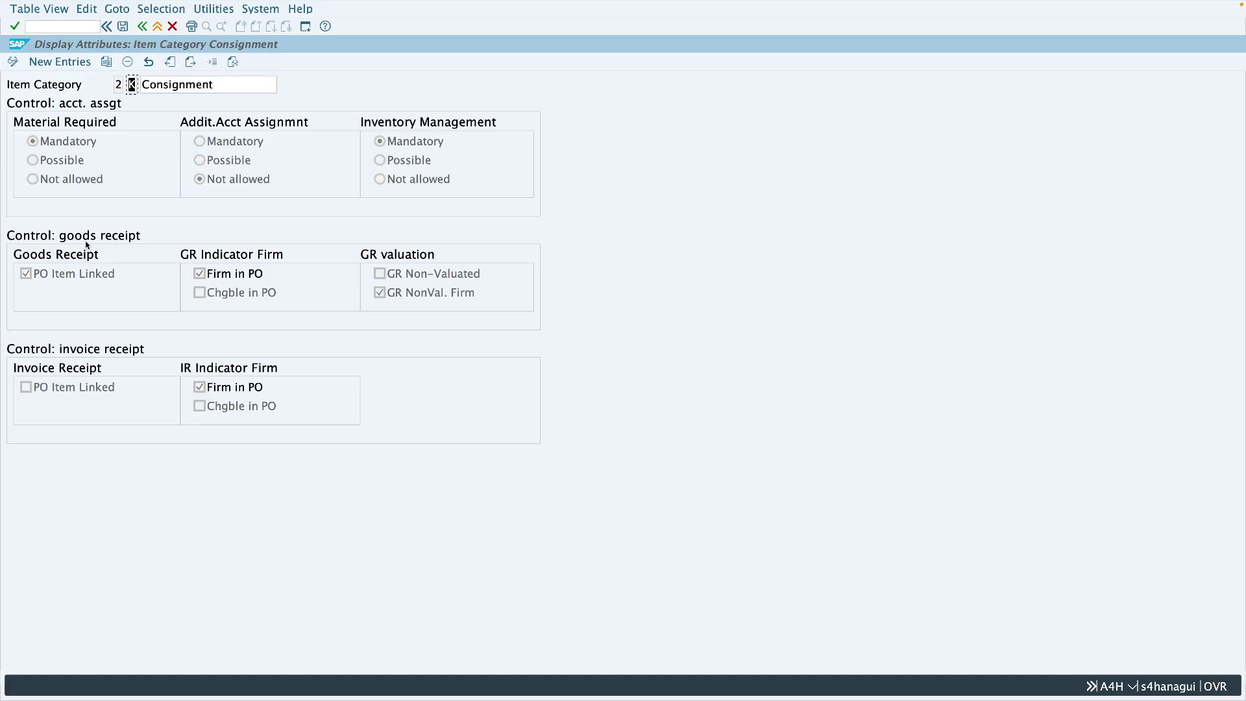
pyautogui.click(27, 275)
pyautogui.click(241, 275)
pyautogui.click(200, 275)
pyautogui.click(201, 276)
pyautogui.click(382, 298)
pyautogui.click(200, 388)
pyautogui.click(19, 391)
pyautogui.click(143, 27)
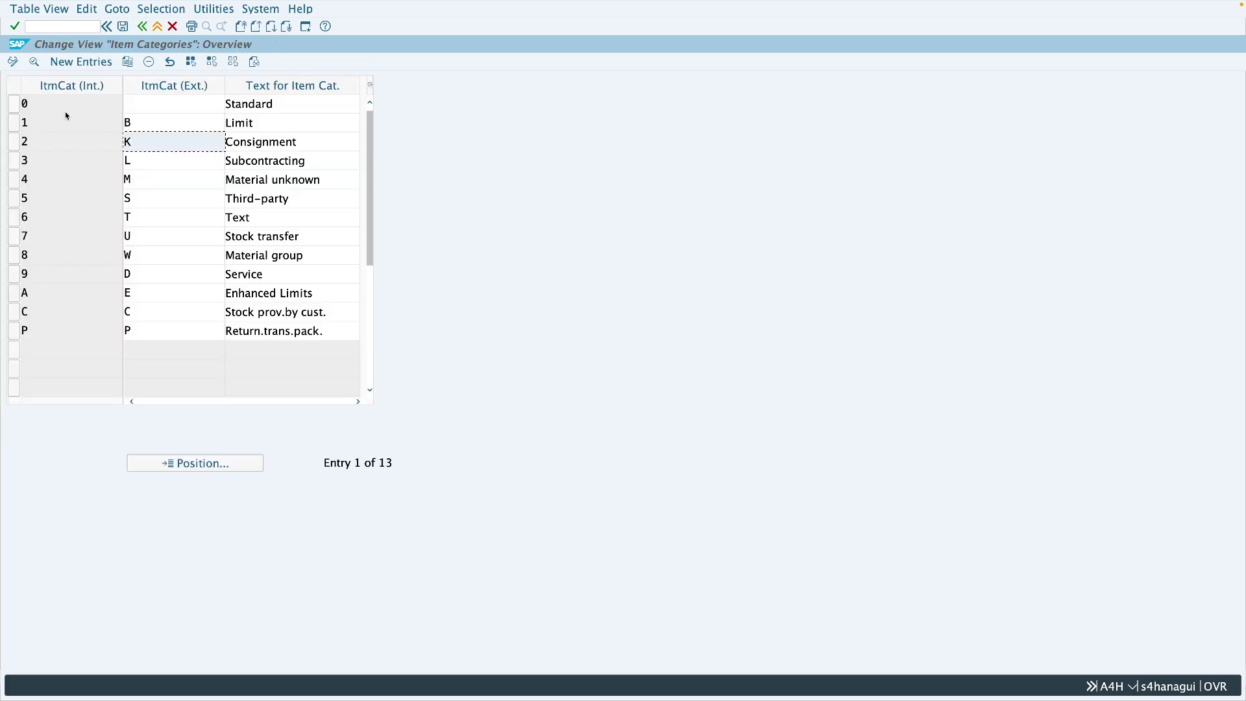
# - Examine the account assignment, goods receipt and invoice receipt control attributes of item category Standard
pyautogui.doubleClick(77, 107)
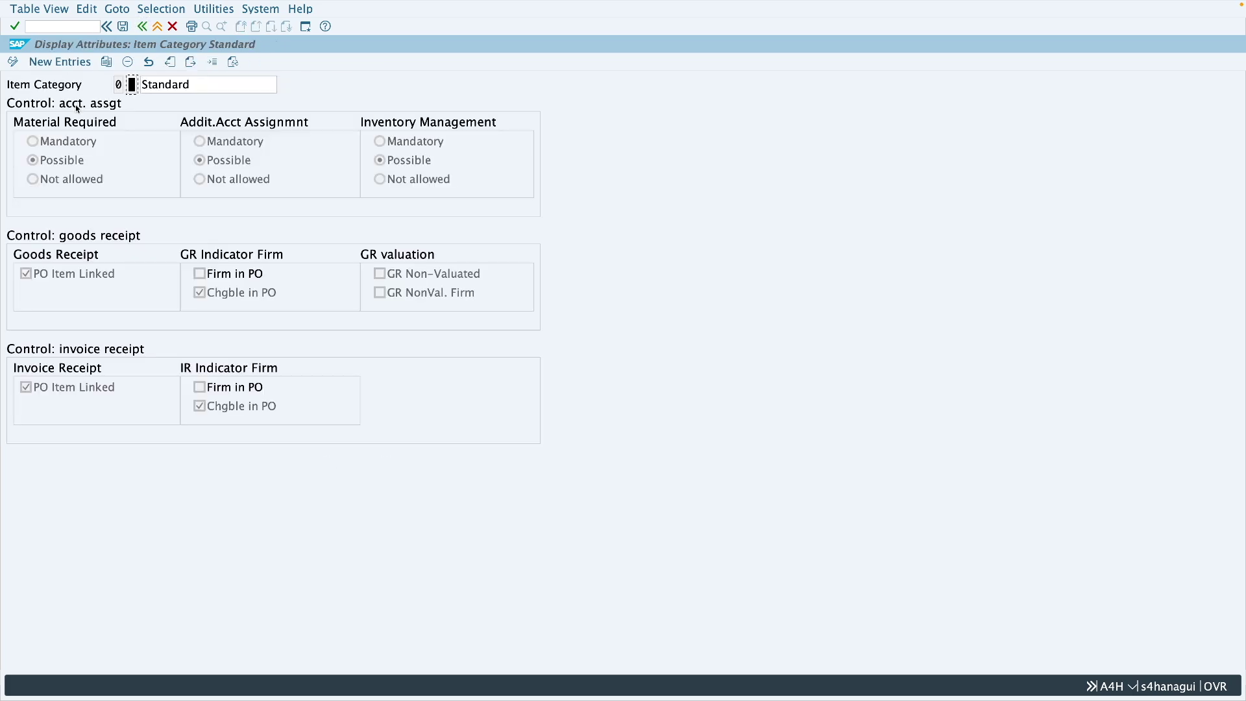
pyautogui.click(61, 160)
pyautogui.click(88, 278)
pyautogui.click(394, 277)
pyautogui.click(36, 390)
pyautogui.click(221, 407)
# - Read the documentation on defining the external representation of item categories, and return to the implementation guide
pyautogui.click(233, 64)
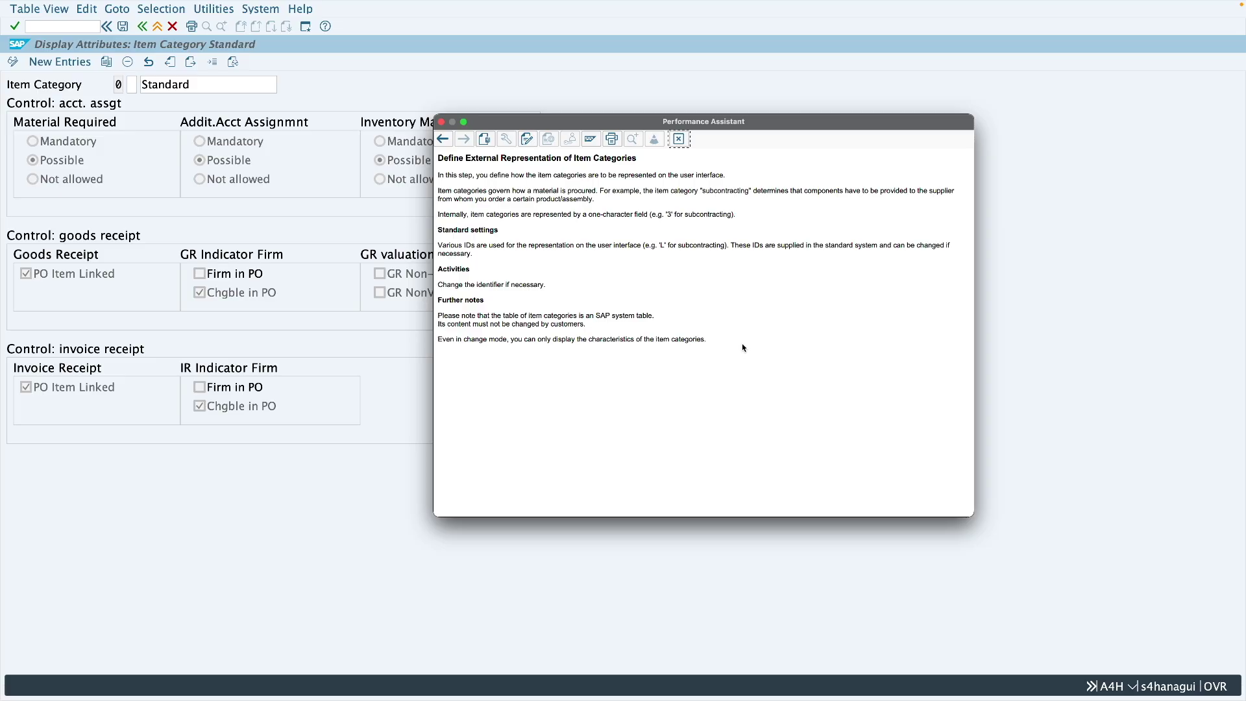
pyautogui.click(678, 139)
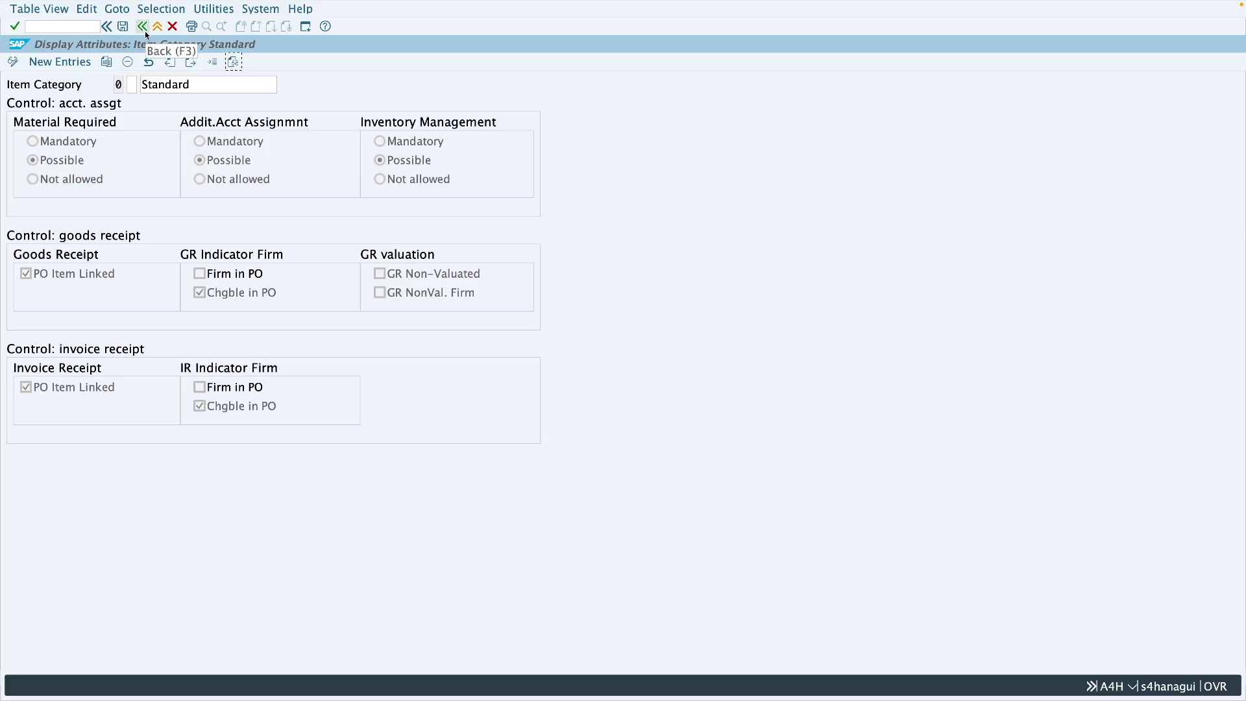
pyautogui.click(145, 30)
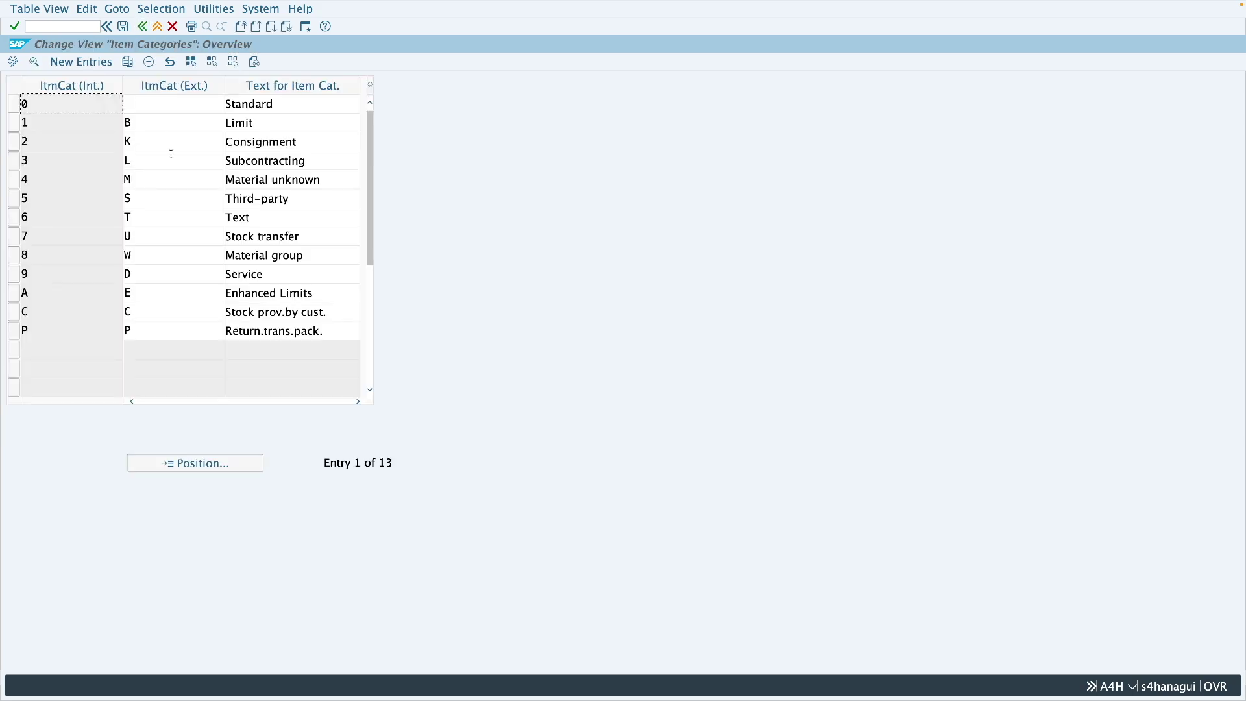
pyautogui.press('F3')
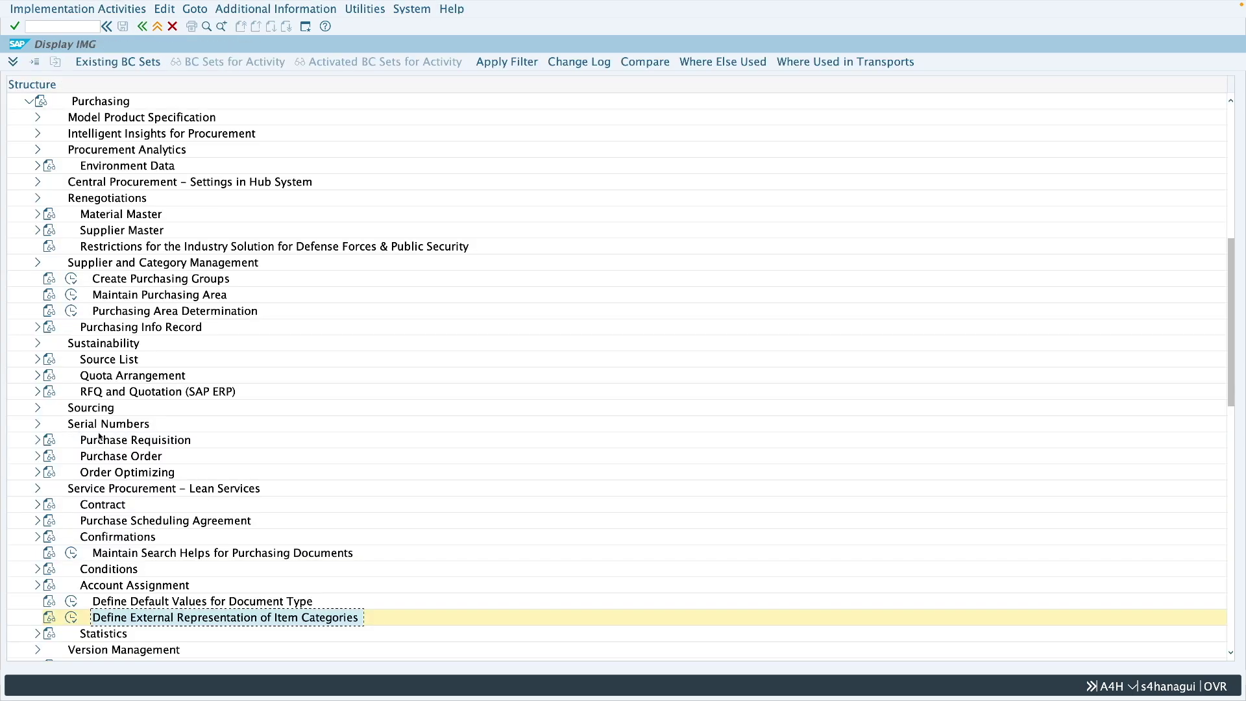
# - Open Define Combination of Item Categories/Account Assignment Categories under Purchasing > Account Assignment in the implementation guide
pyautogui.click(37, 585)
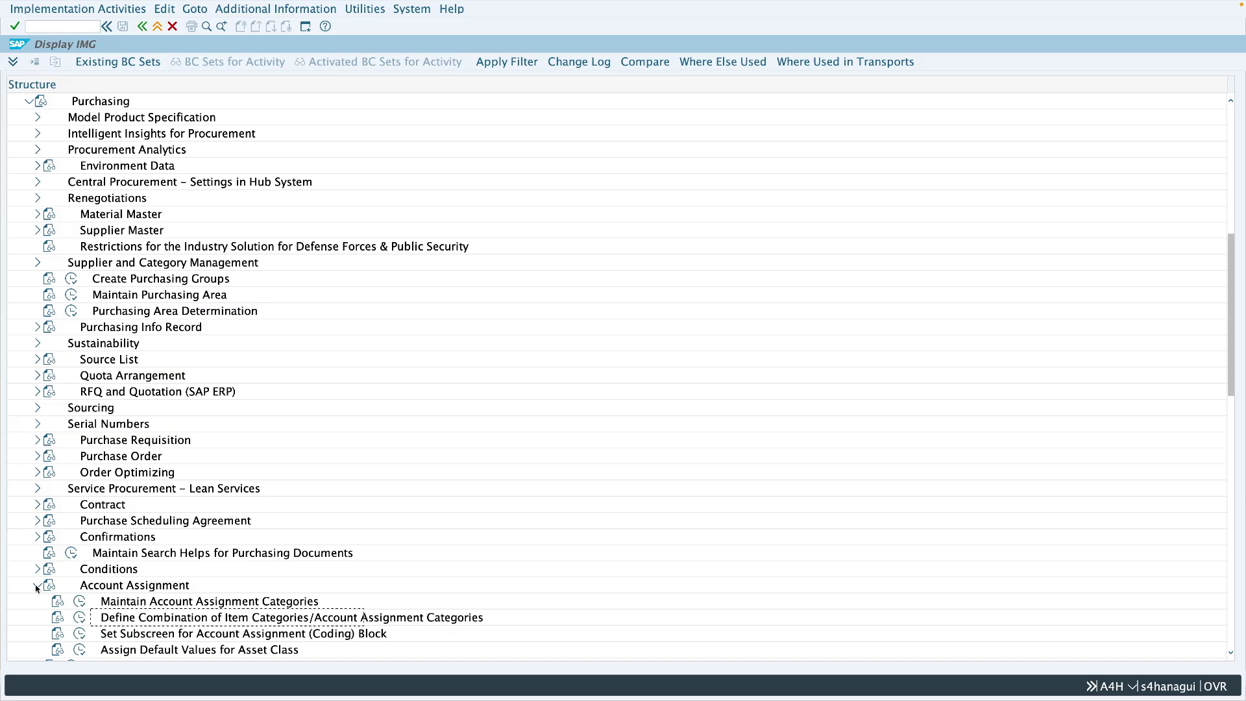
pyautogui.scroll(-2, 198, 575)
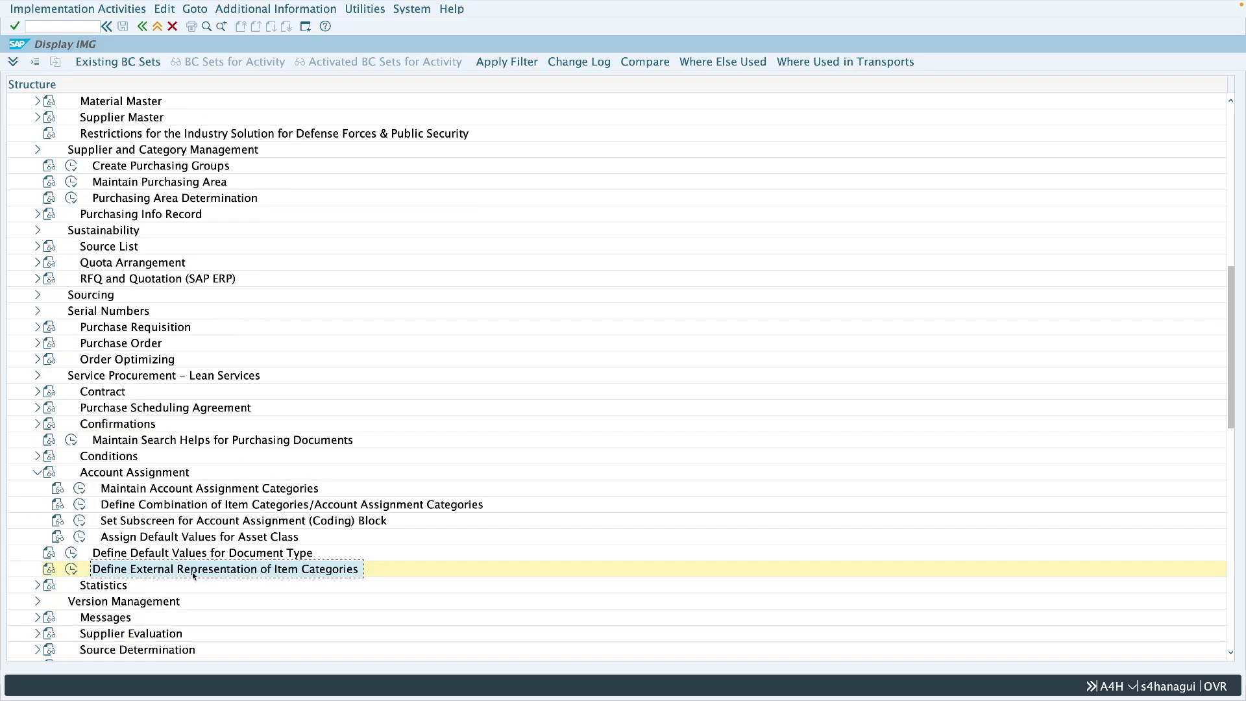
pyautogui.click(208, 508)
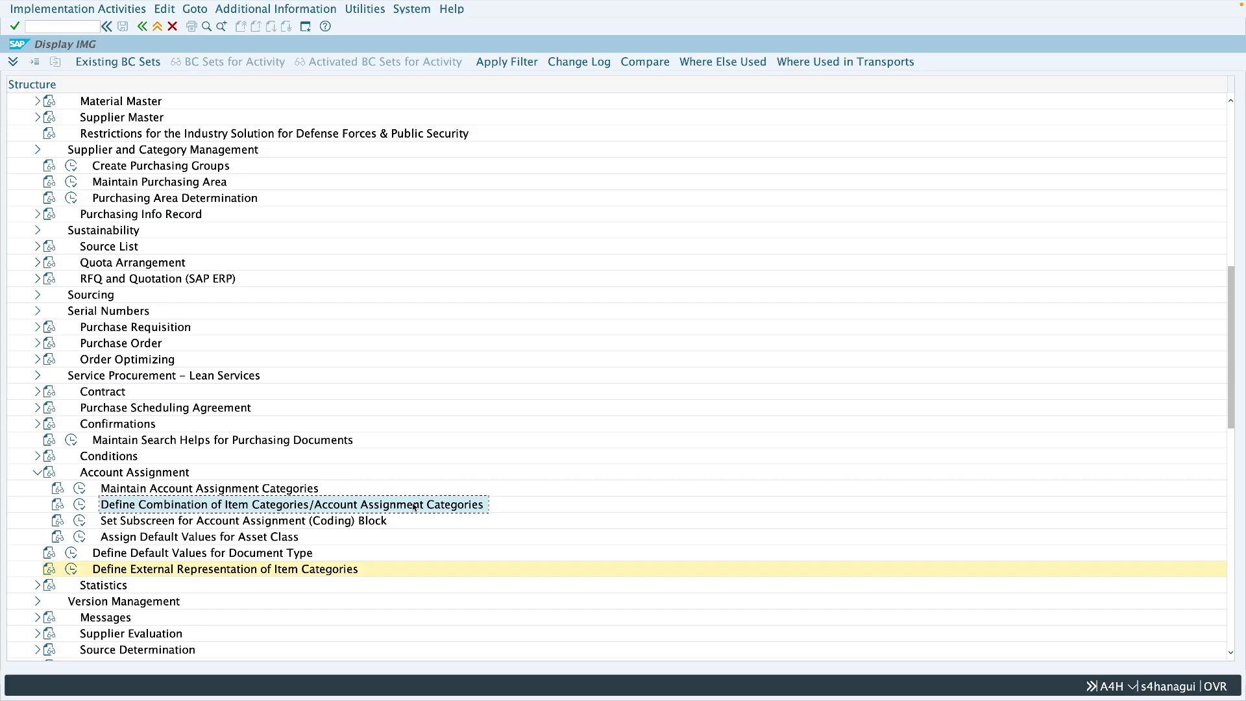
pyautogui.click(92, 506)
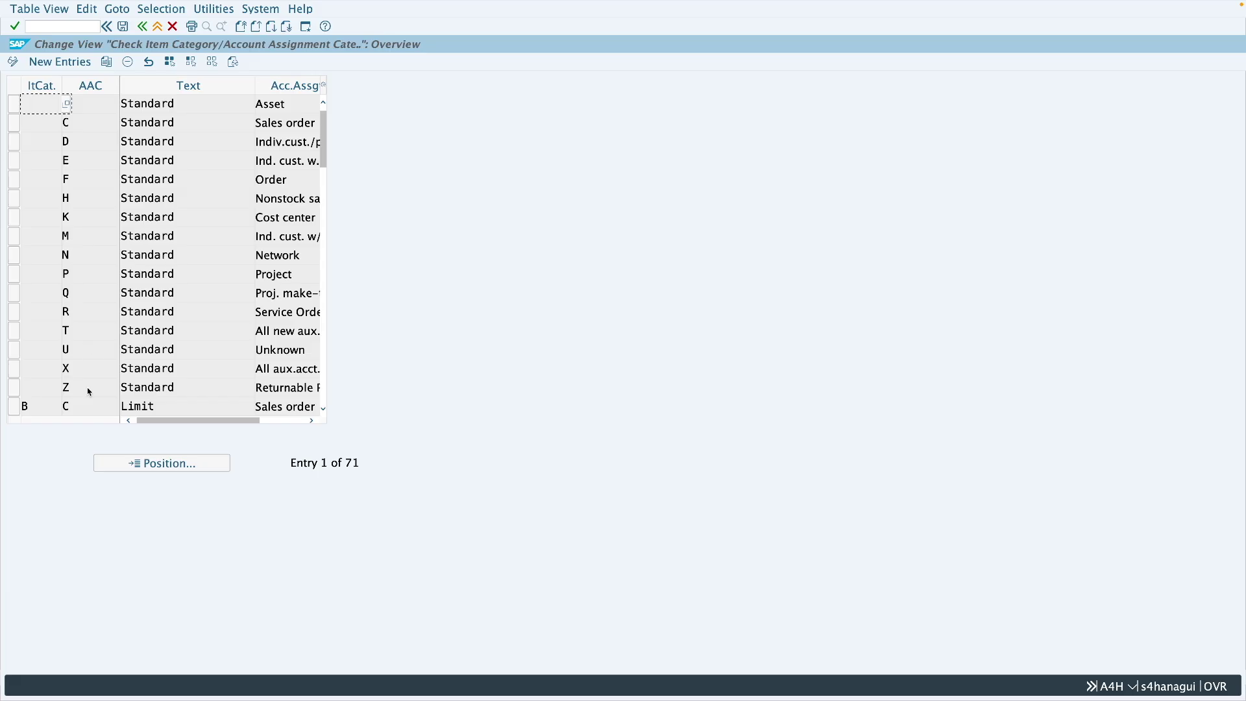
# - Examine which account assignment categories are combined with item category B (Limit) in the combination table
pyautogui.click(49, 411)
pyautogui.press('Down')
pyautogui.press('Down')
pyautogui.press('Down')
pyautogui.press('Down')
pyautogui.press('Down')
pyautogui.press('Down')
pyautogui.press('Down')
pyautogui.press('Down')
pyautogui.press('Down')
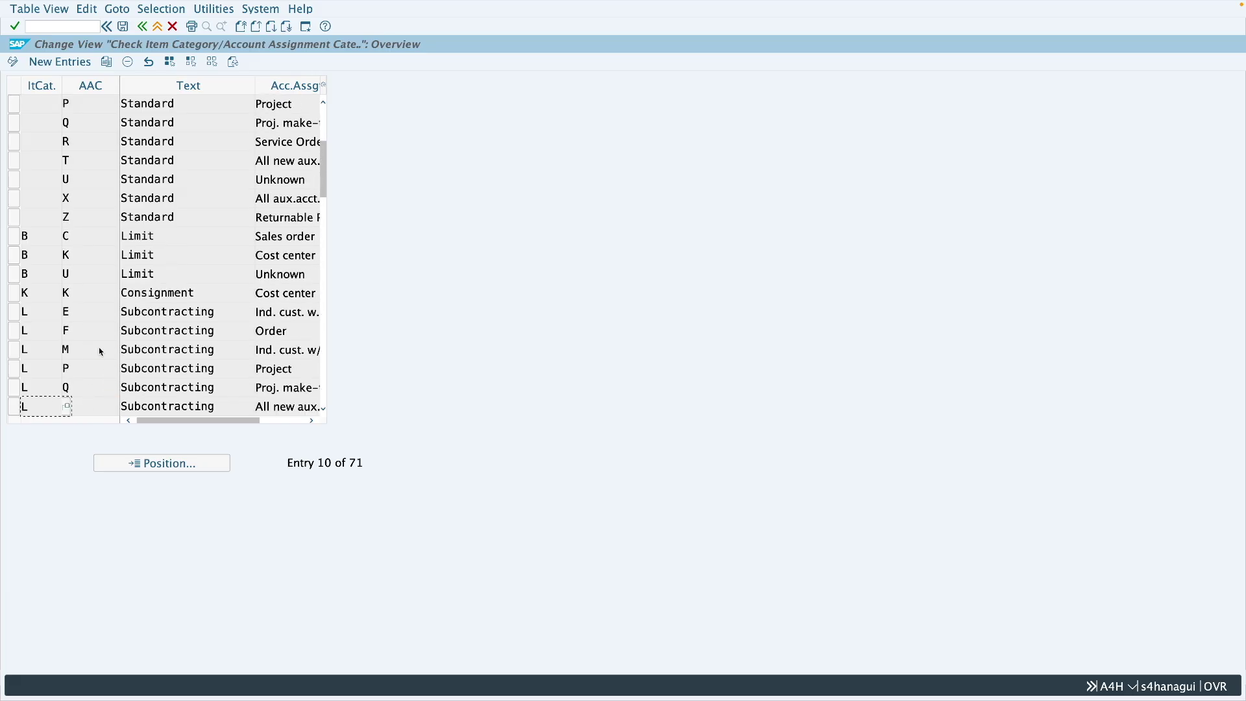
pyautogui.click(80, 240)
pyautogui.click(74, 260)
pyautogui.click(74, 276)
pyautogui.click(62, 239)
# - Look through the account assignment combinations for Subcontracting, Third-party, Stock transfer and Material group item categories
pyautogui.scroll(-8, 100, 259)
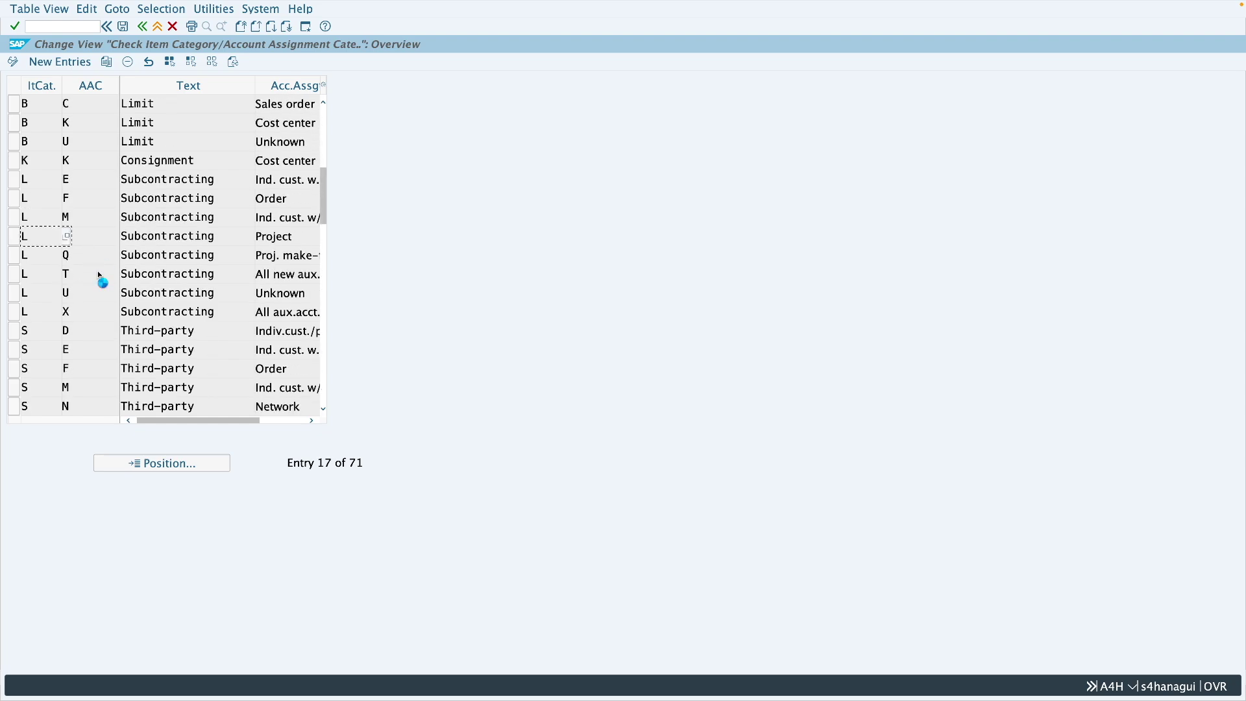
pyautogui.scroll(-2, 88, 273)
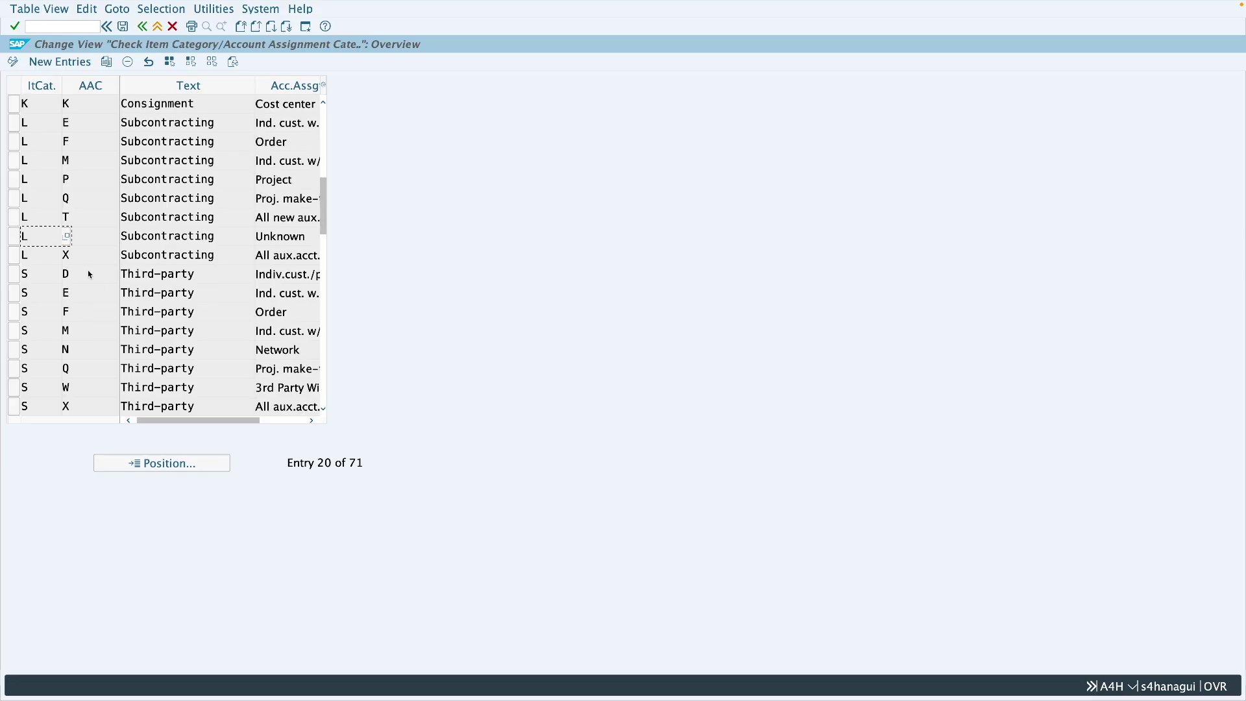
pyautogui.scroll(-3, 90, 274)
pyautogui.scroll(-8, 89, 275)
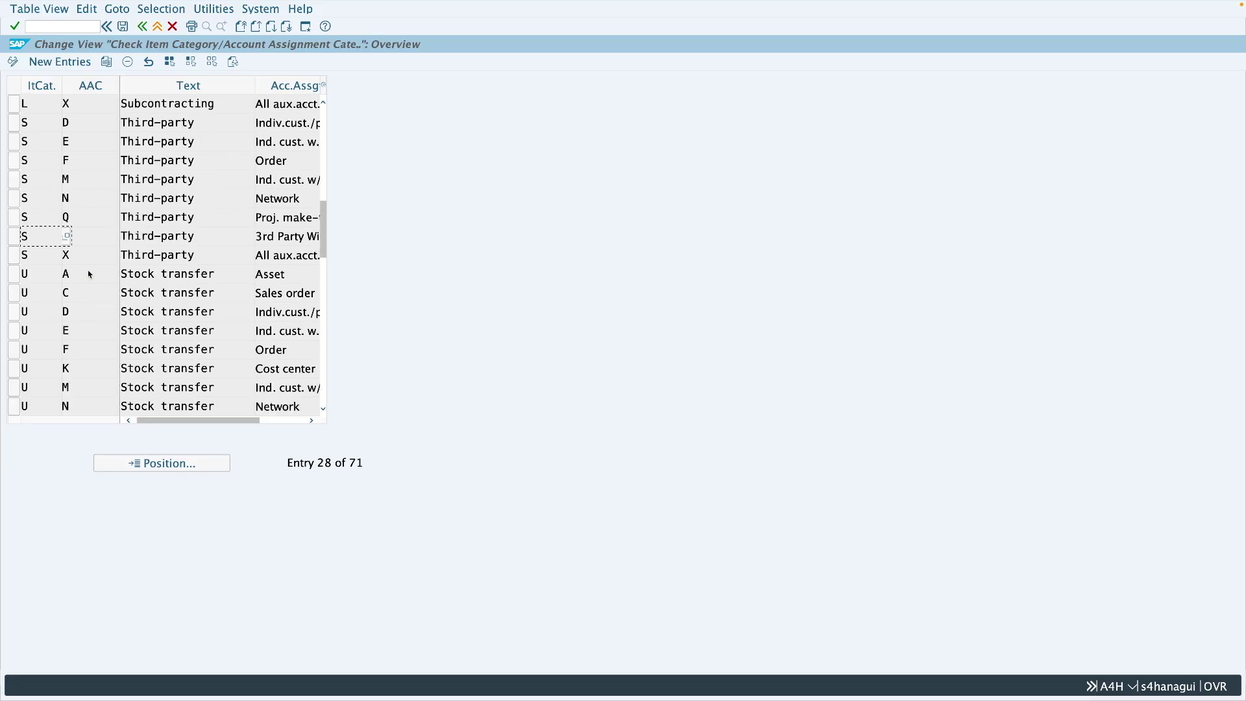
pyautogui.scroll(-2, 90, 274)
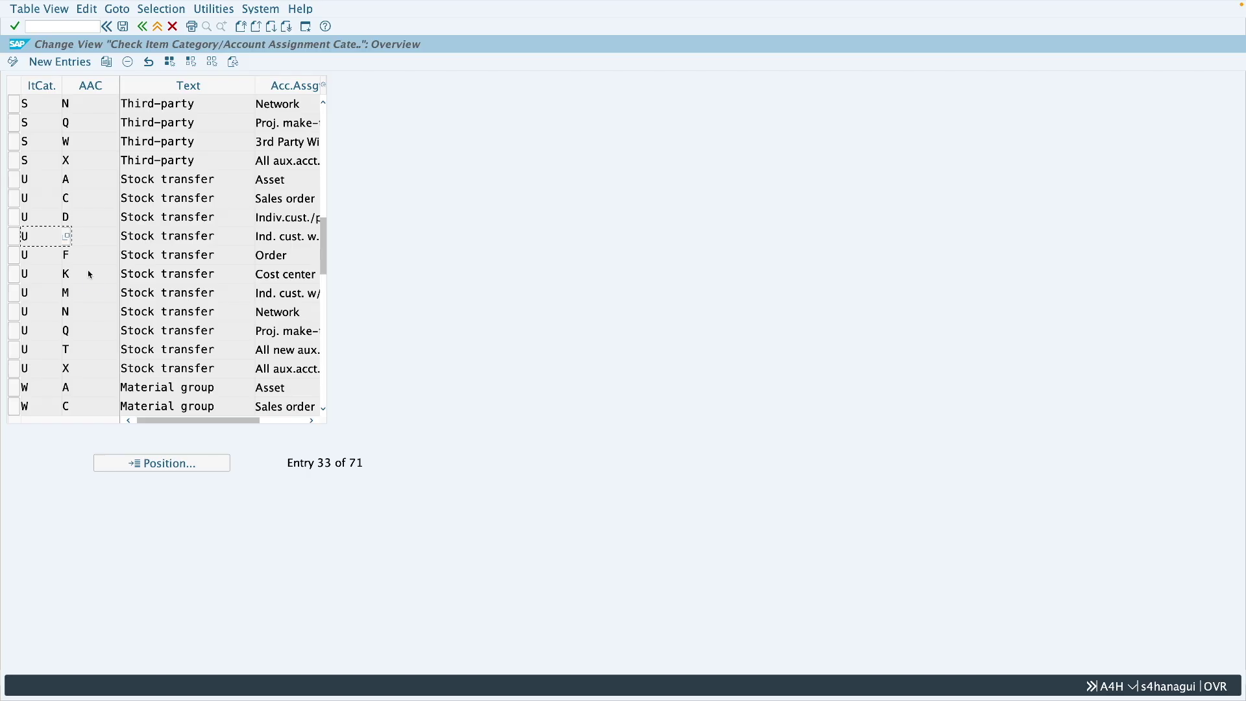
pyautogui.scroll(-2, 90, 275)
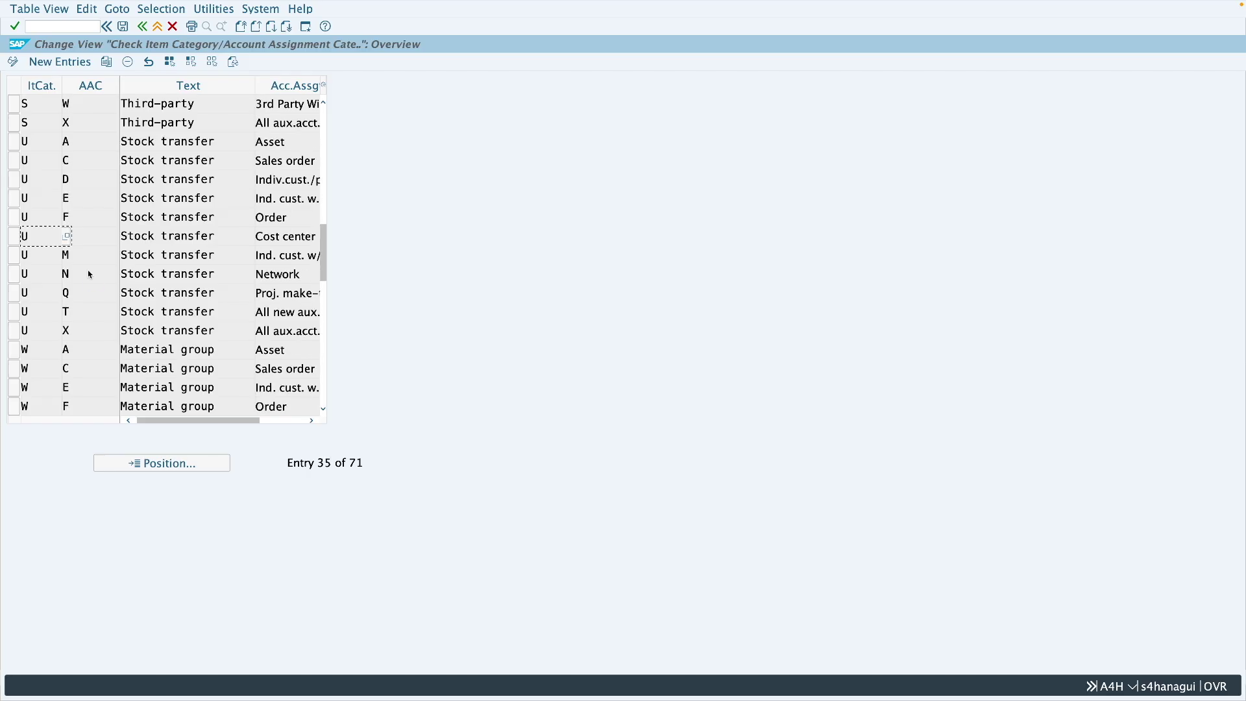